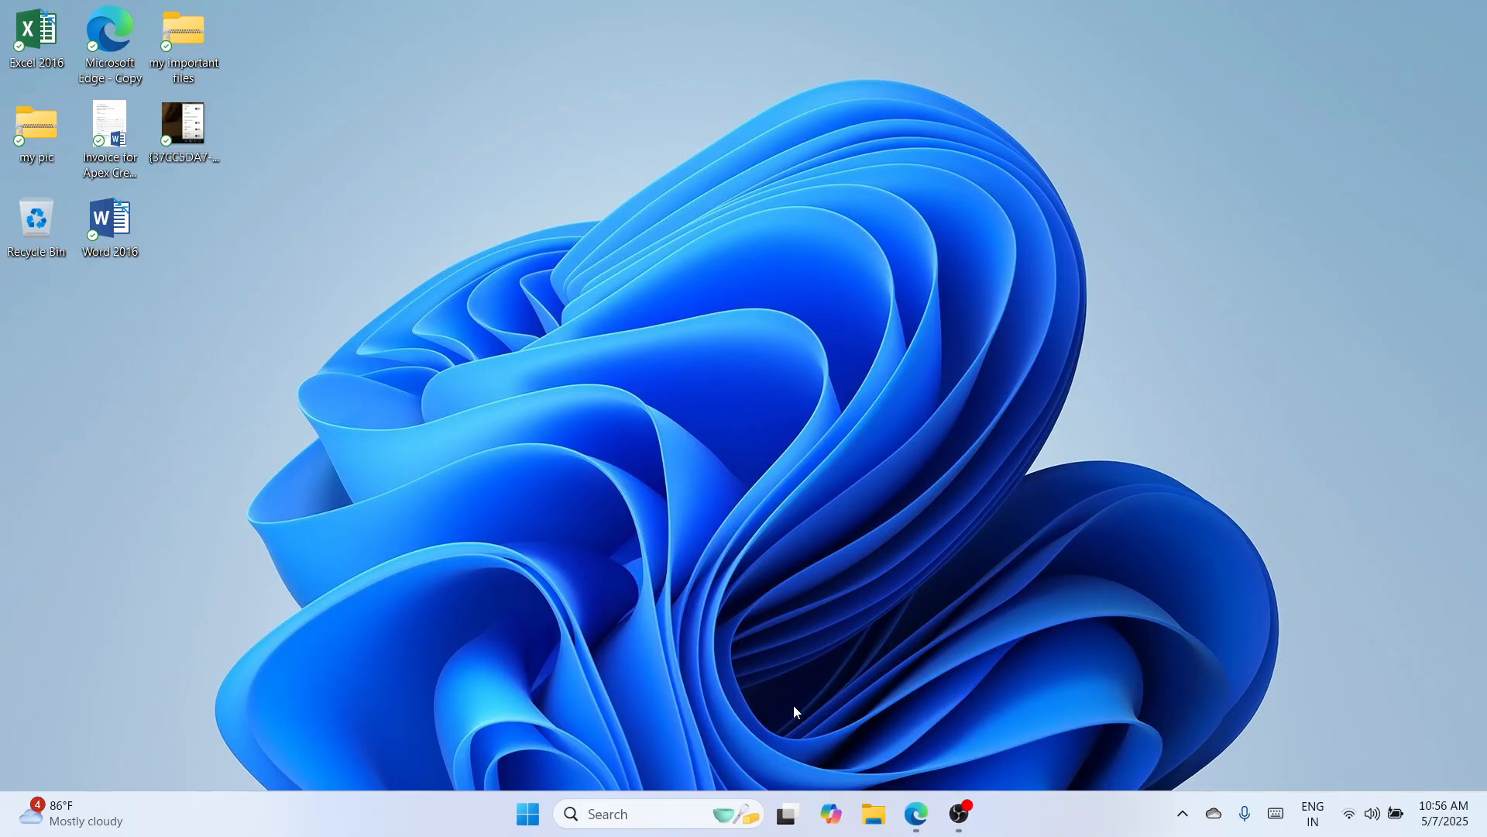
Check the Windows edition and system type in System Information, and close it
left_click(601, 811)
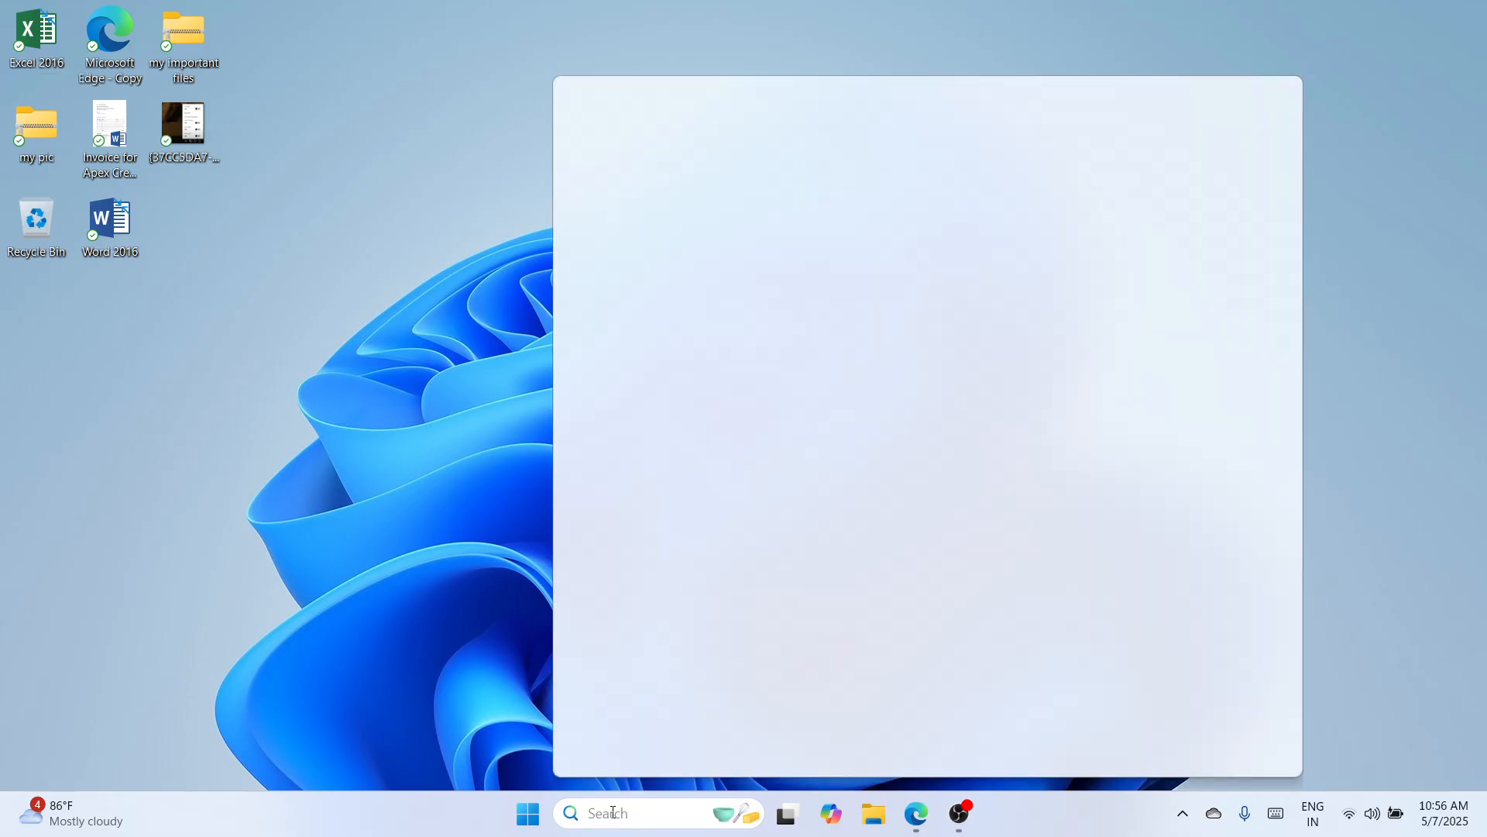
type("inf")
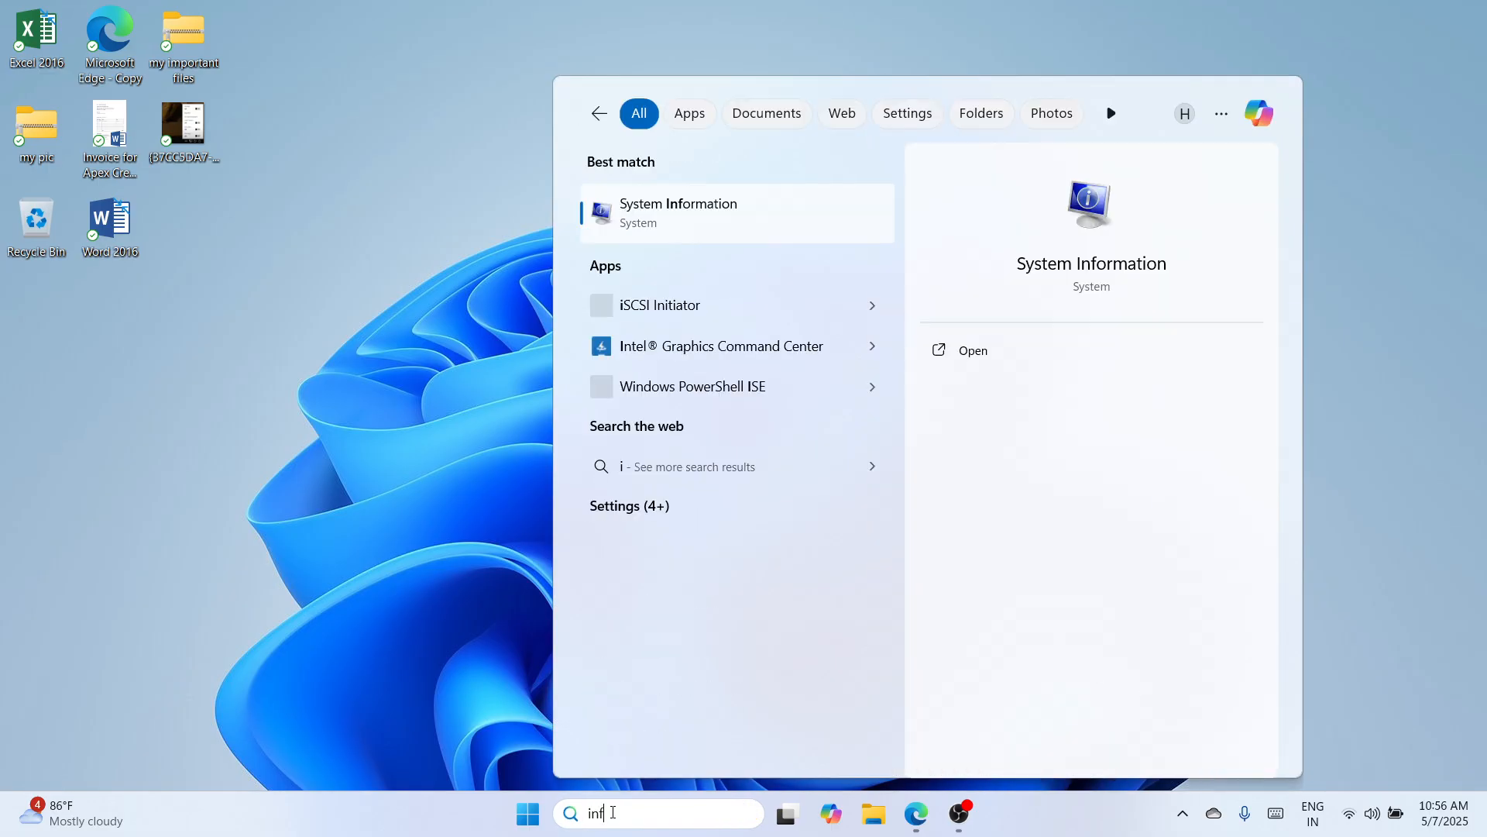
type("o")
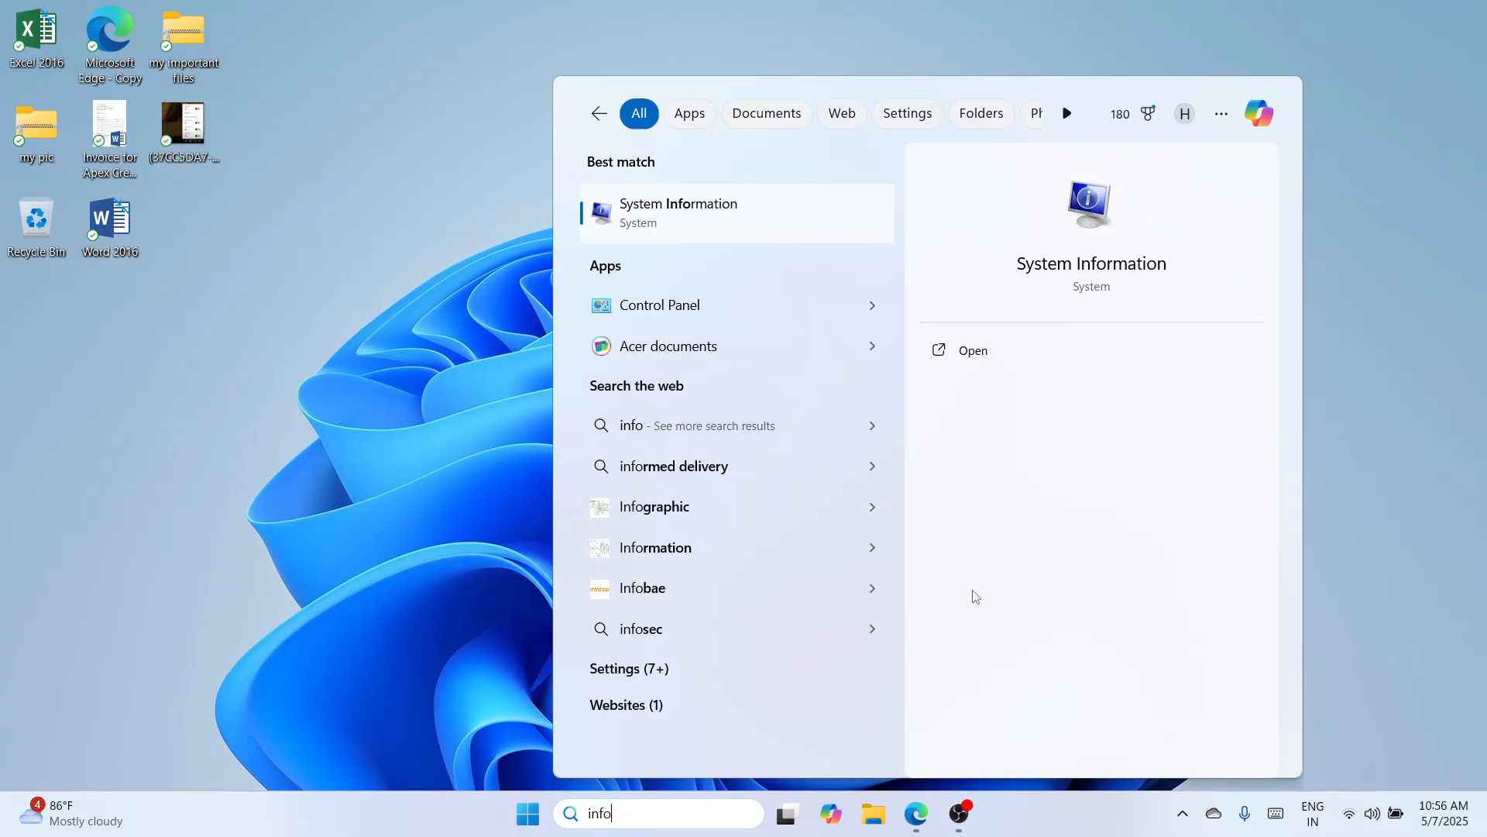
left_click(1015, 356)
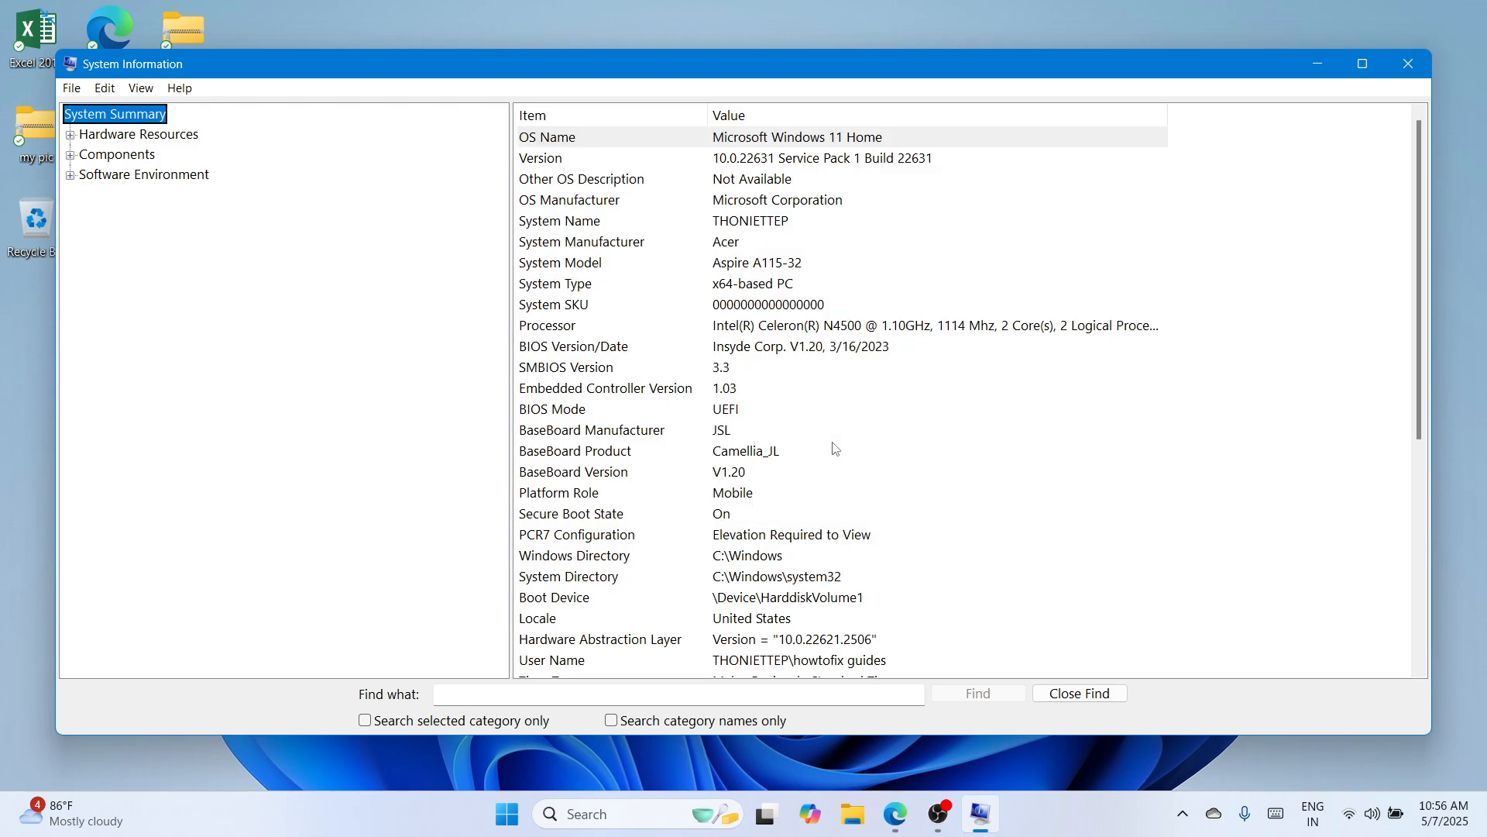
left_click(751, 145)
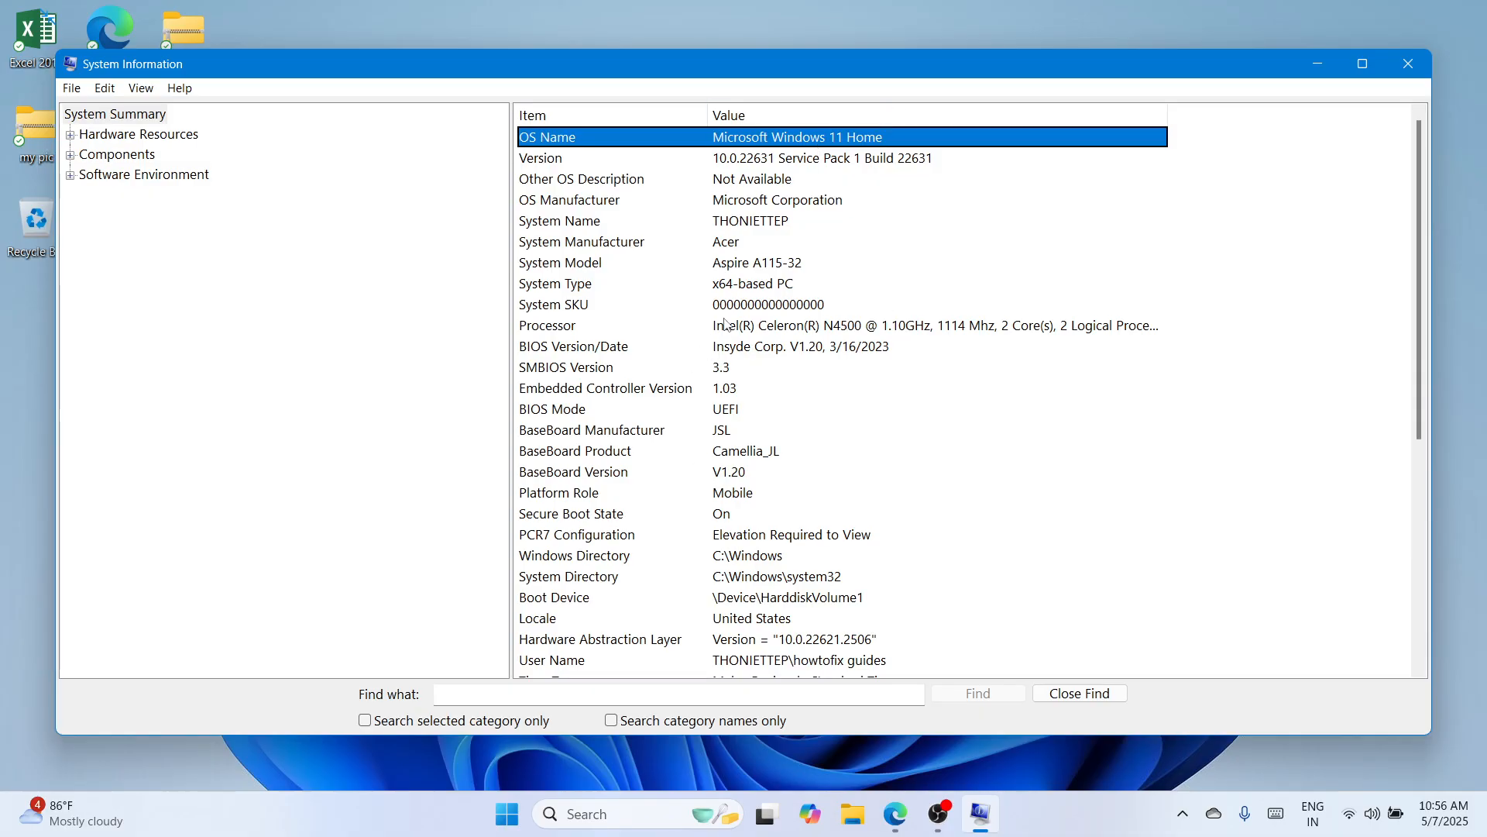
left_click(612, 286)
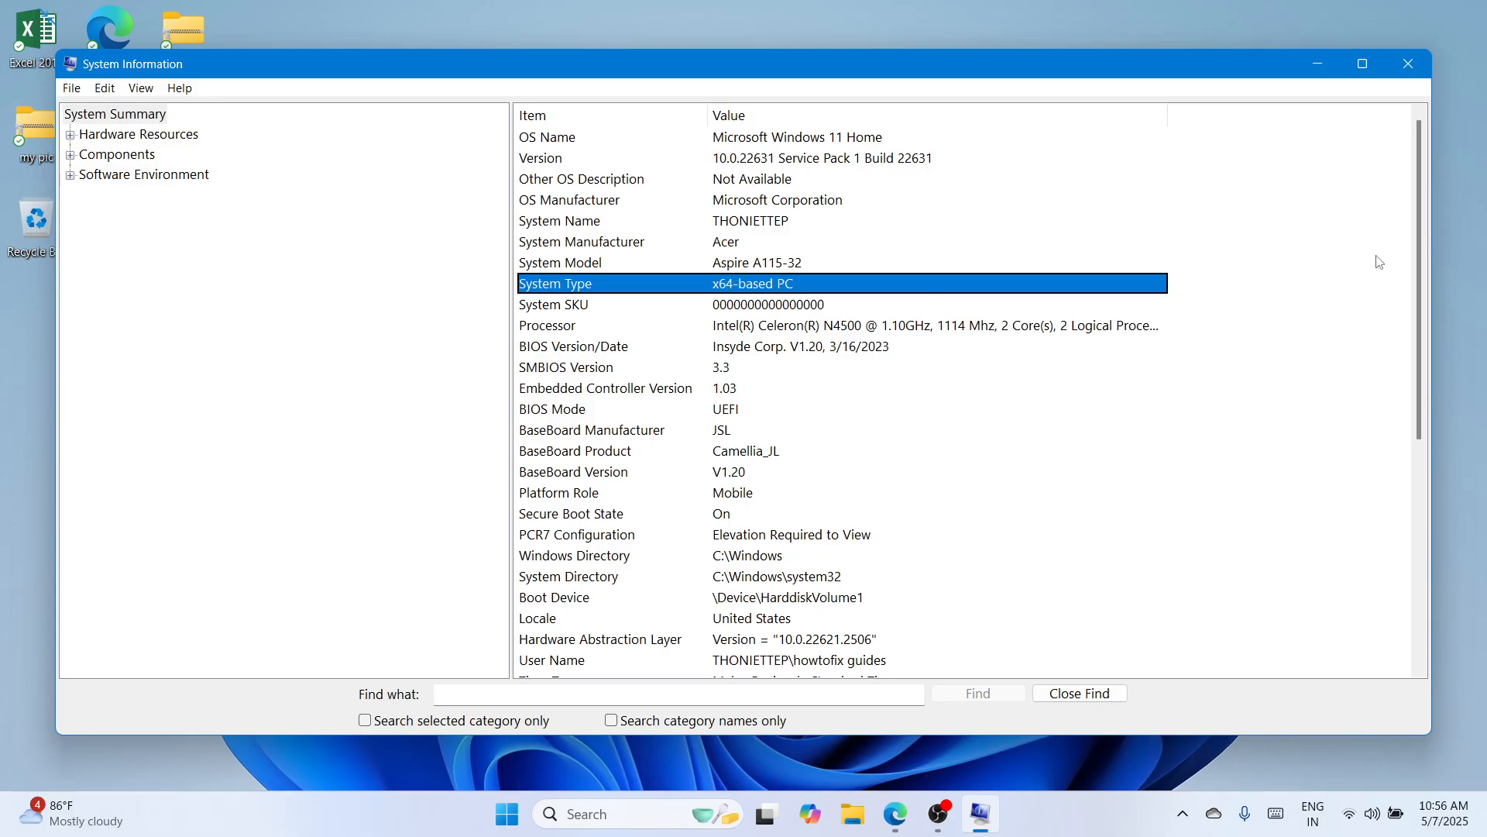
left_click(1423, 74)
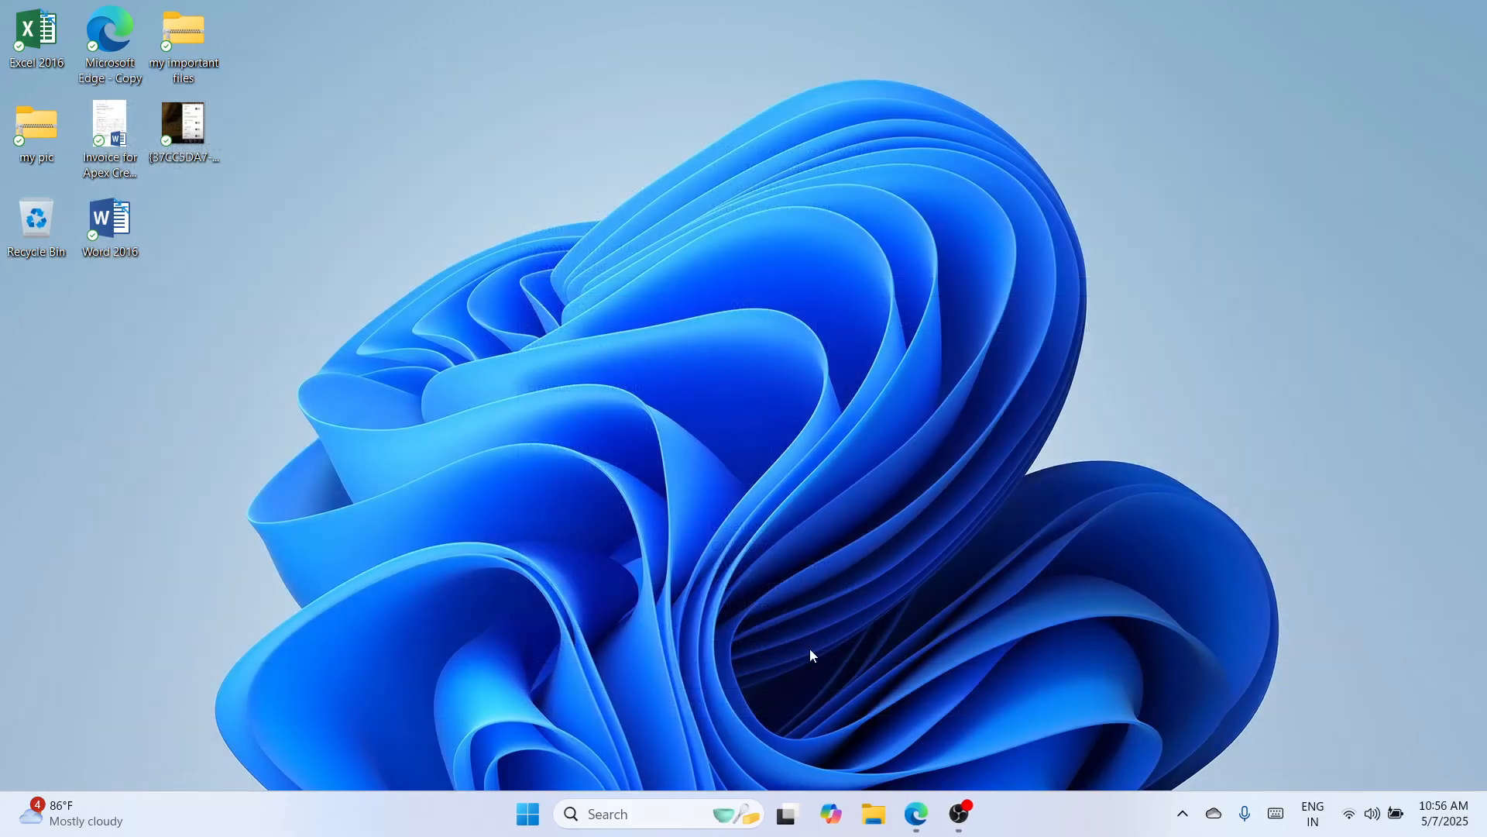
Open Google Chrome and search Google for "epson l805" to reach Epson's L805 support page
left_click(667, 810)
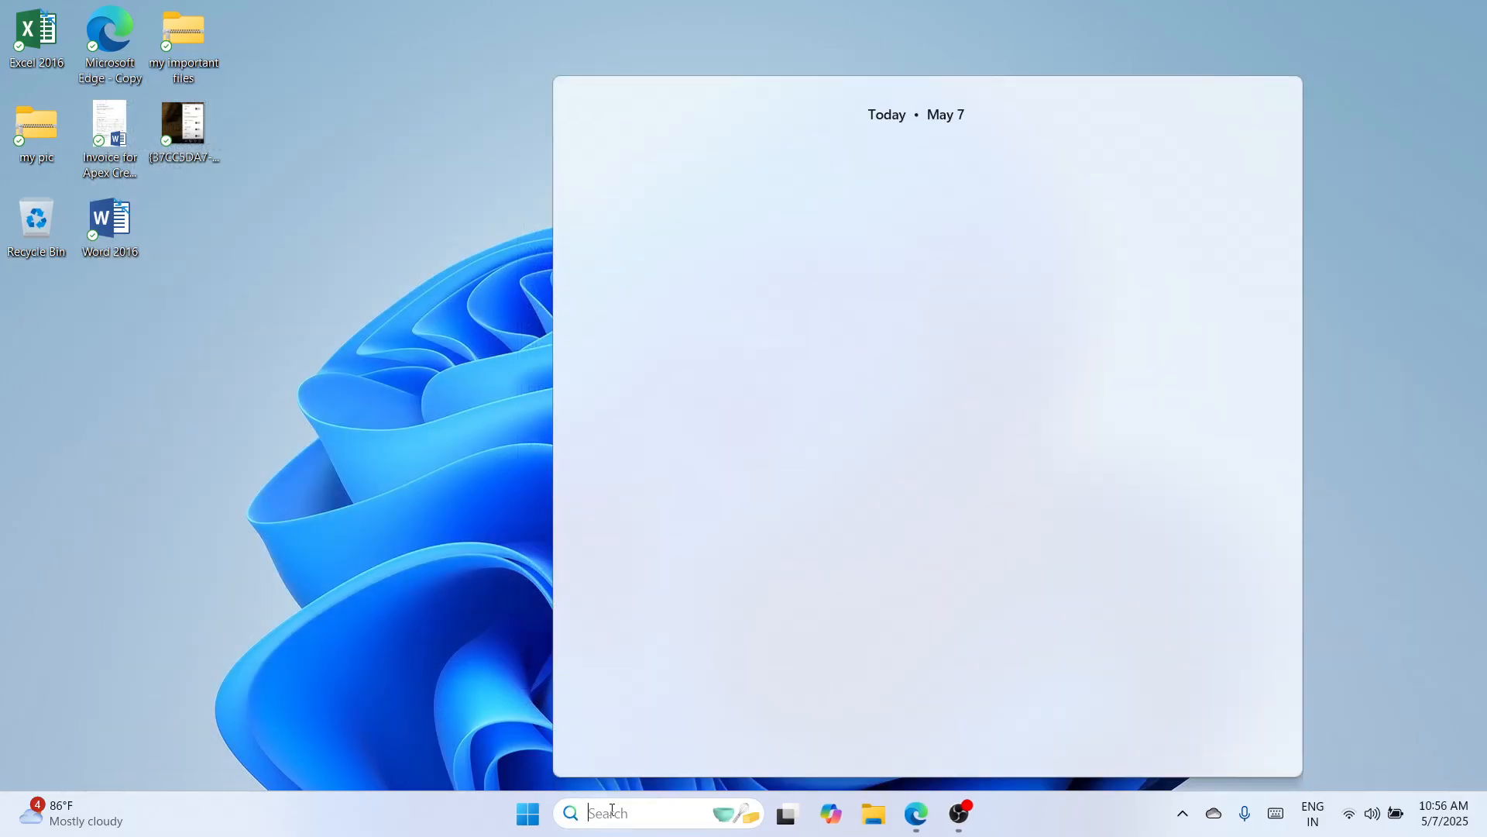
type("chrom")
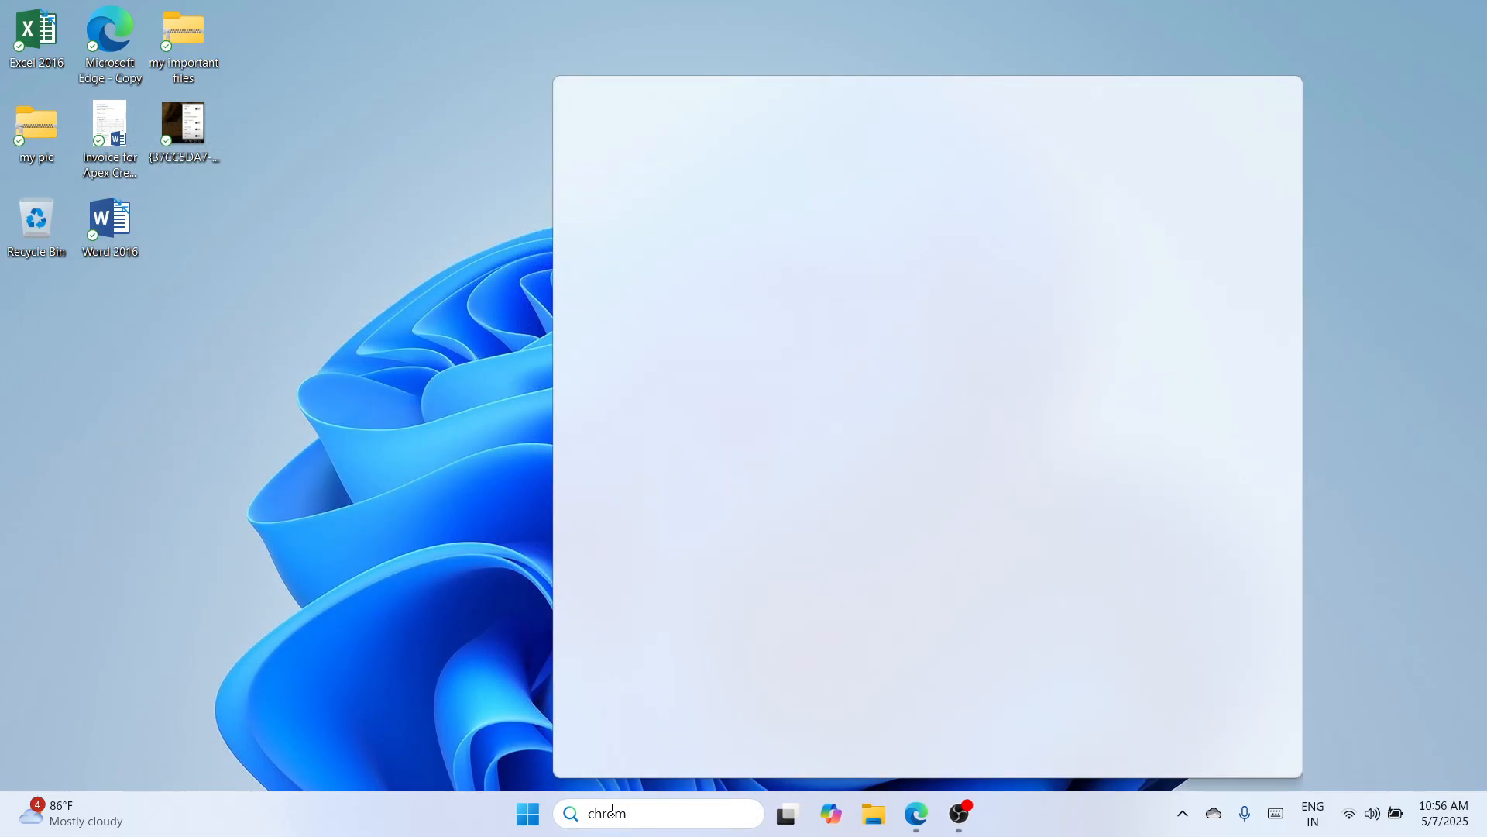
type("e")
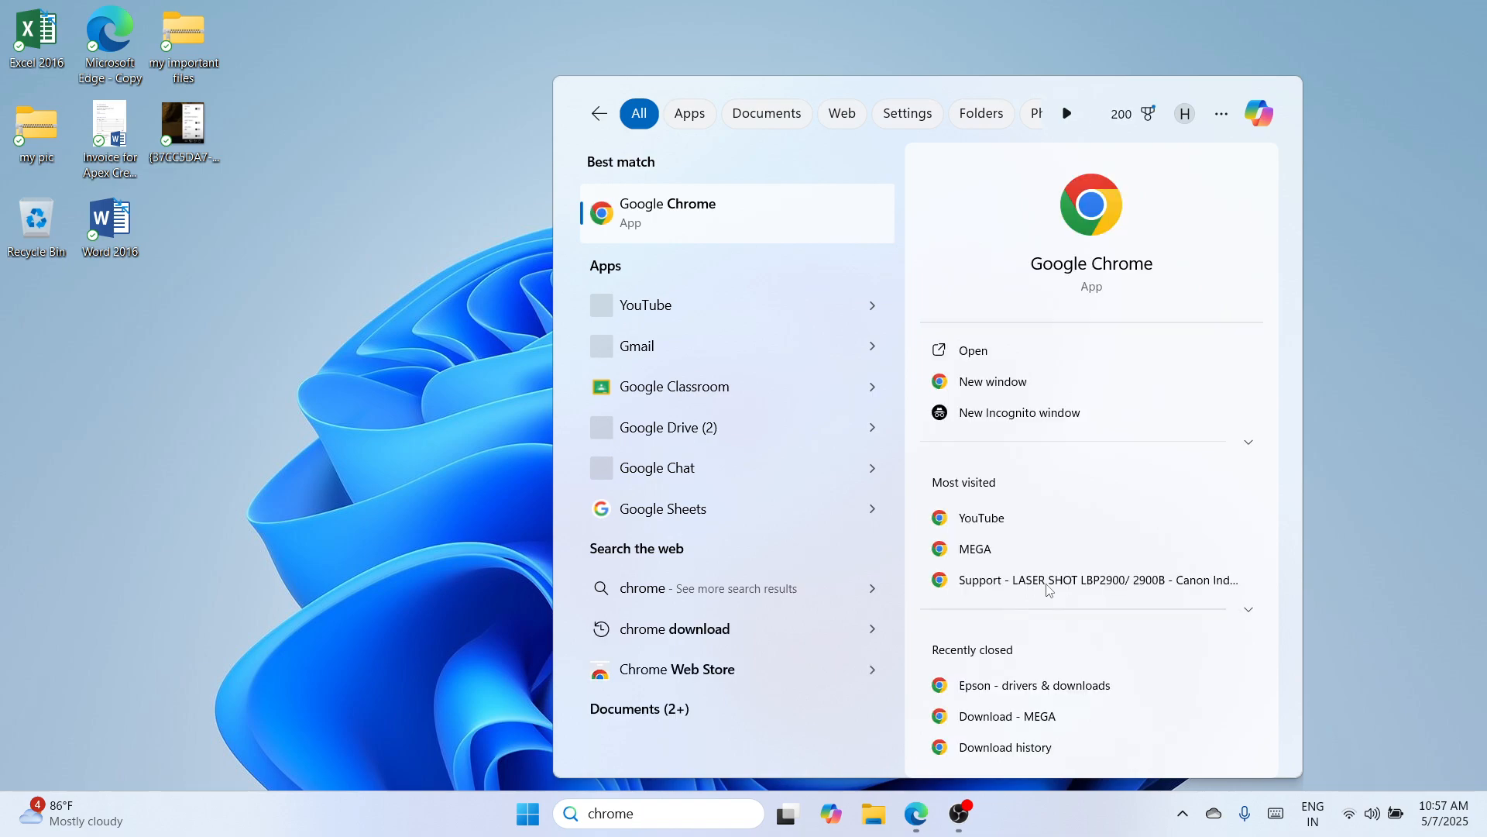
left_click(1055, 348)
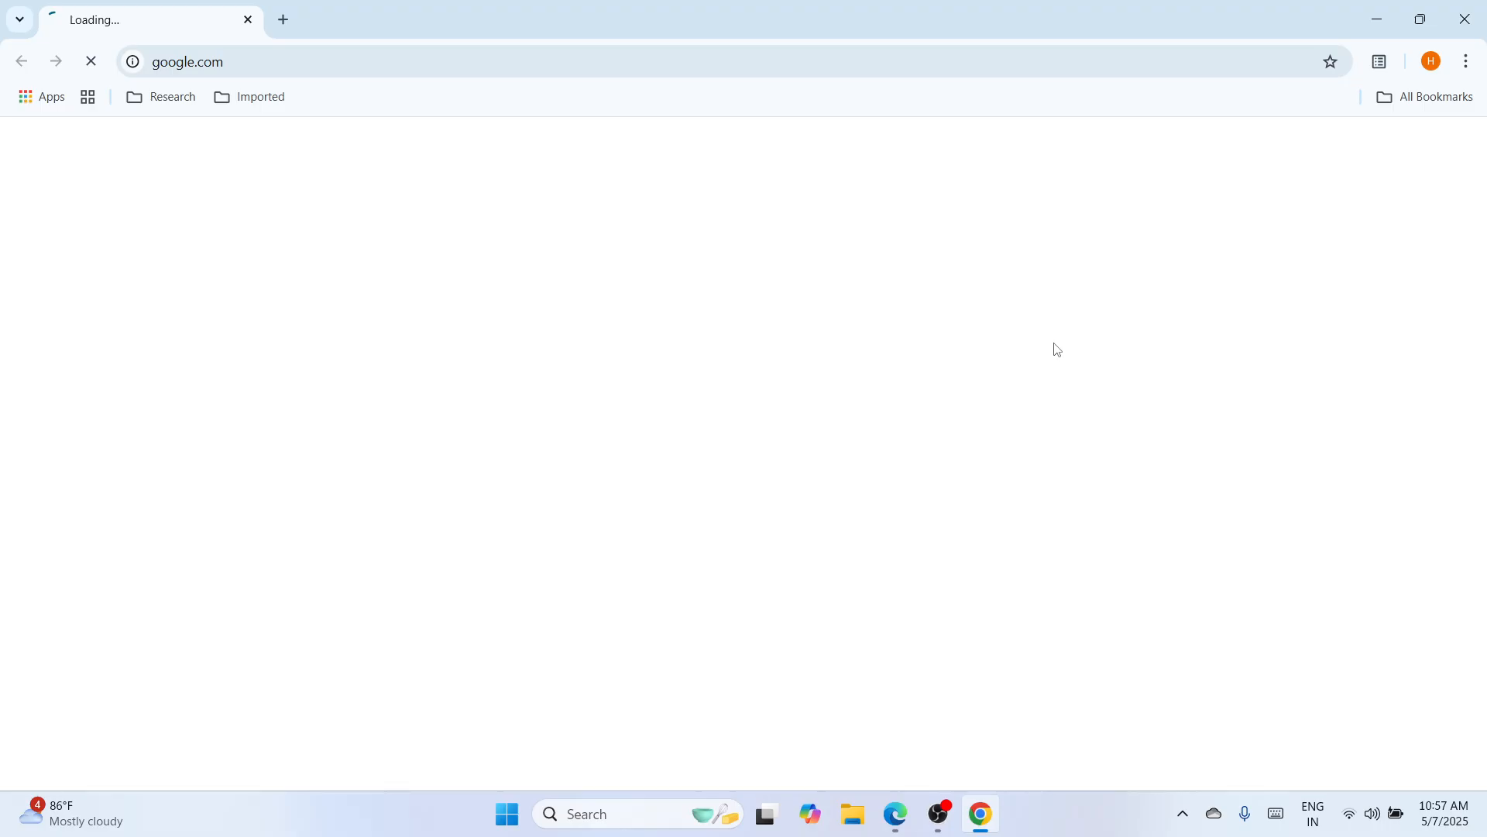
type("epson")
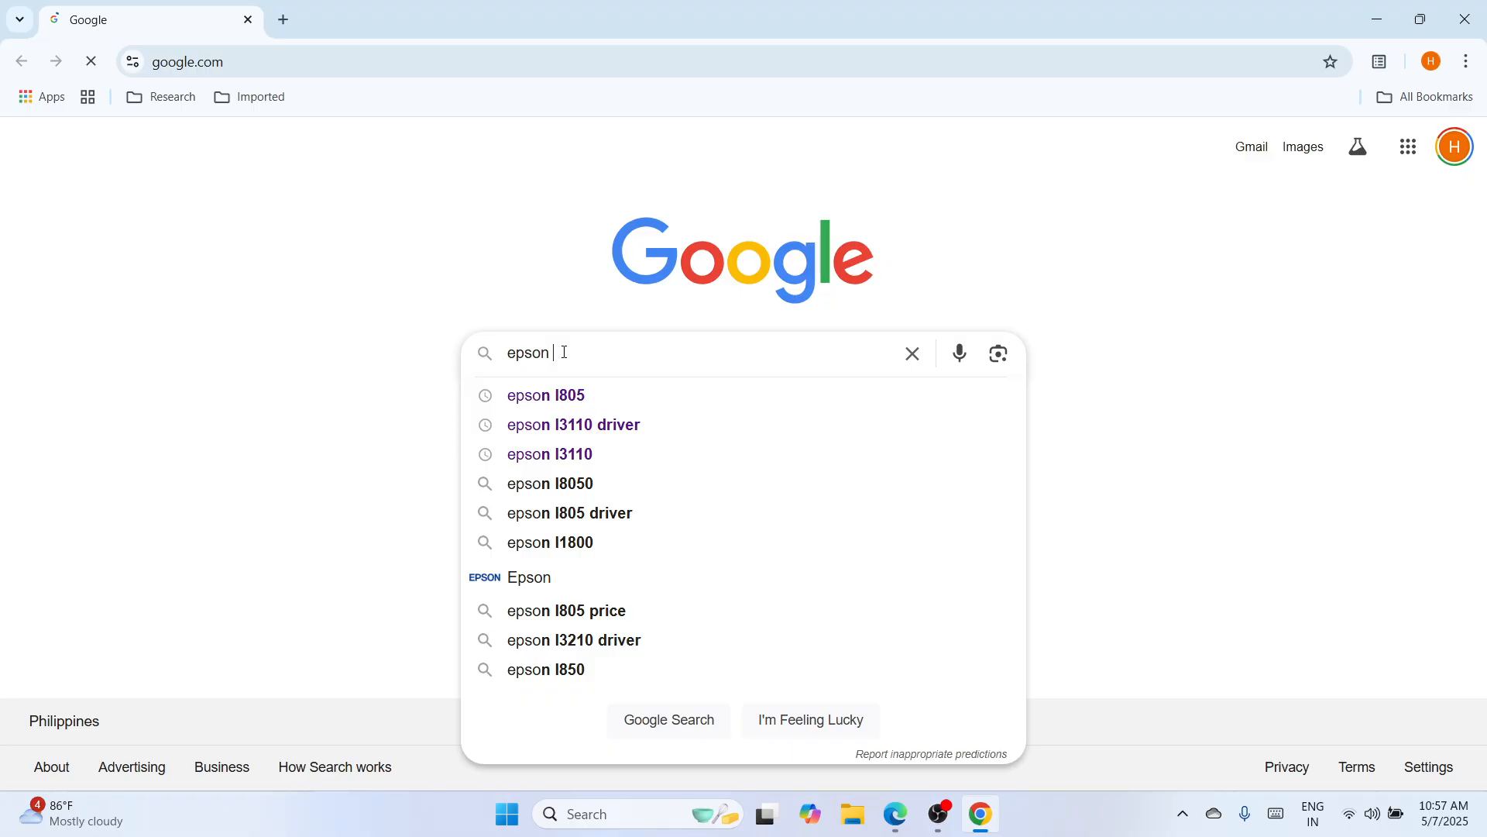
type(" l805")
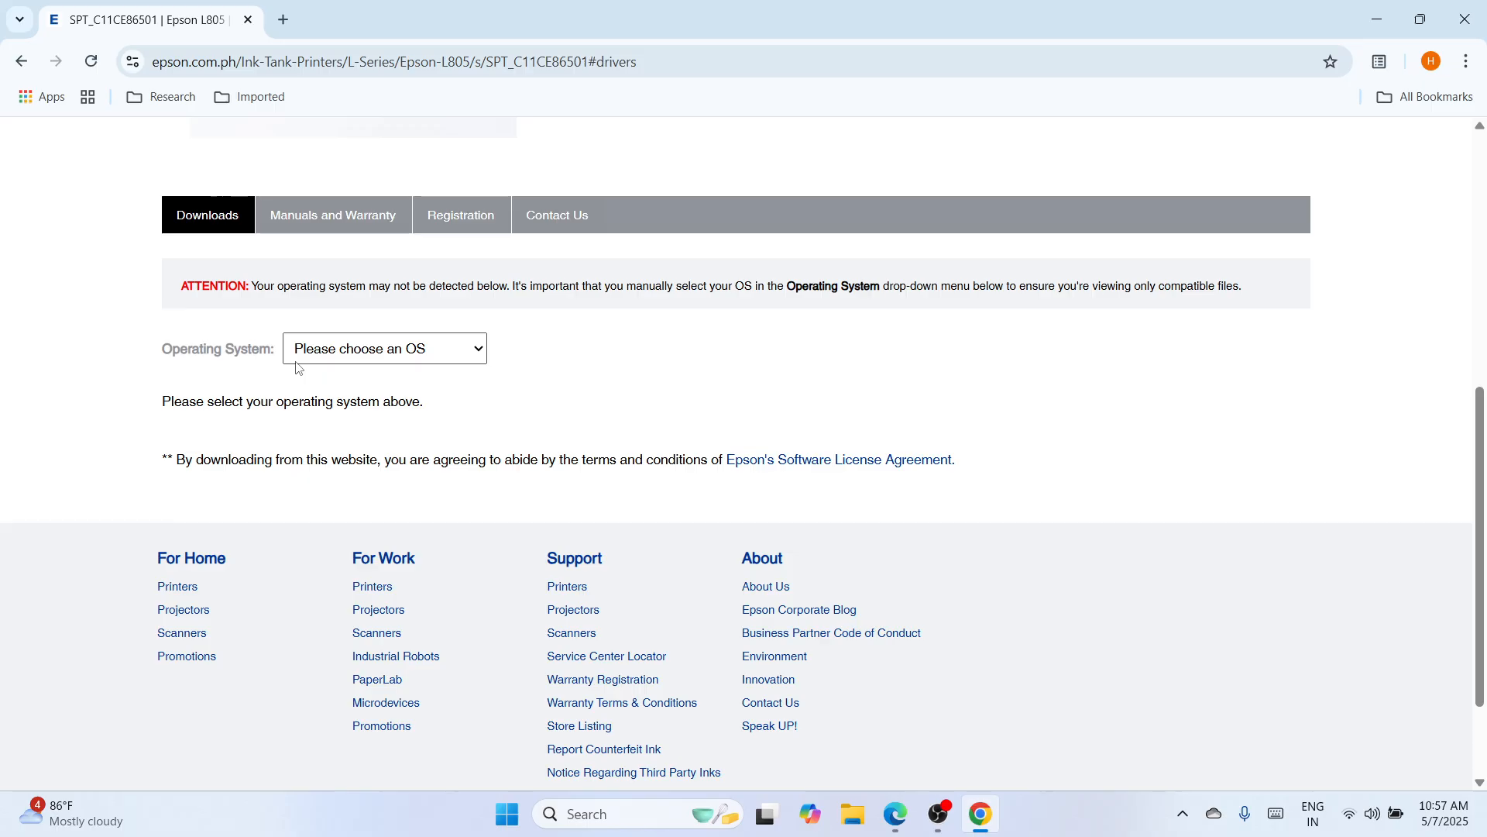
Select Windows 11 as the operating system for the Epson L805 downloads and expand the Drivers section
left_click(475, 350)
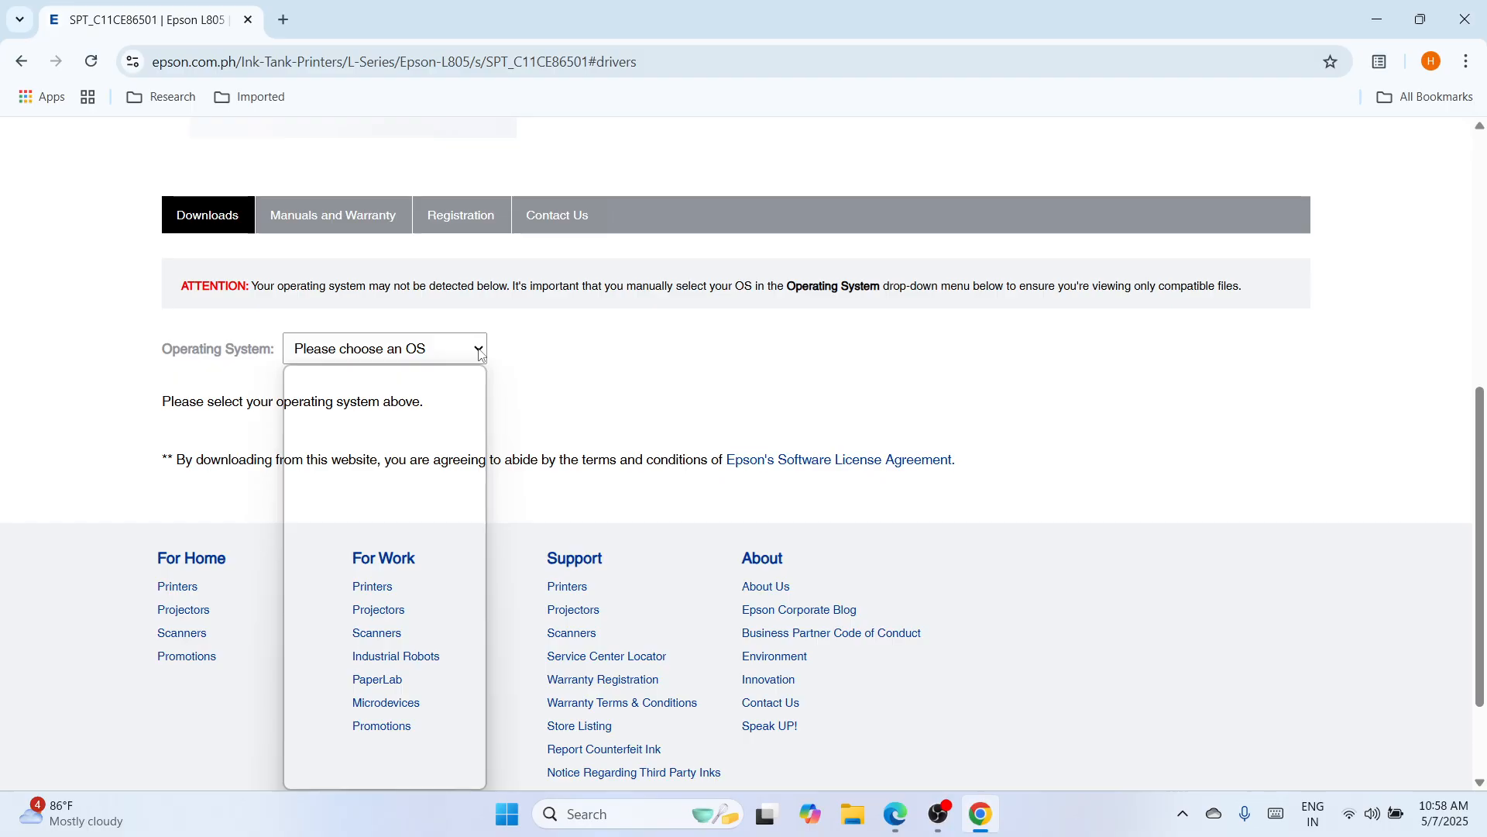
left_click_drag(481, 413, 482, 445)
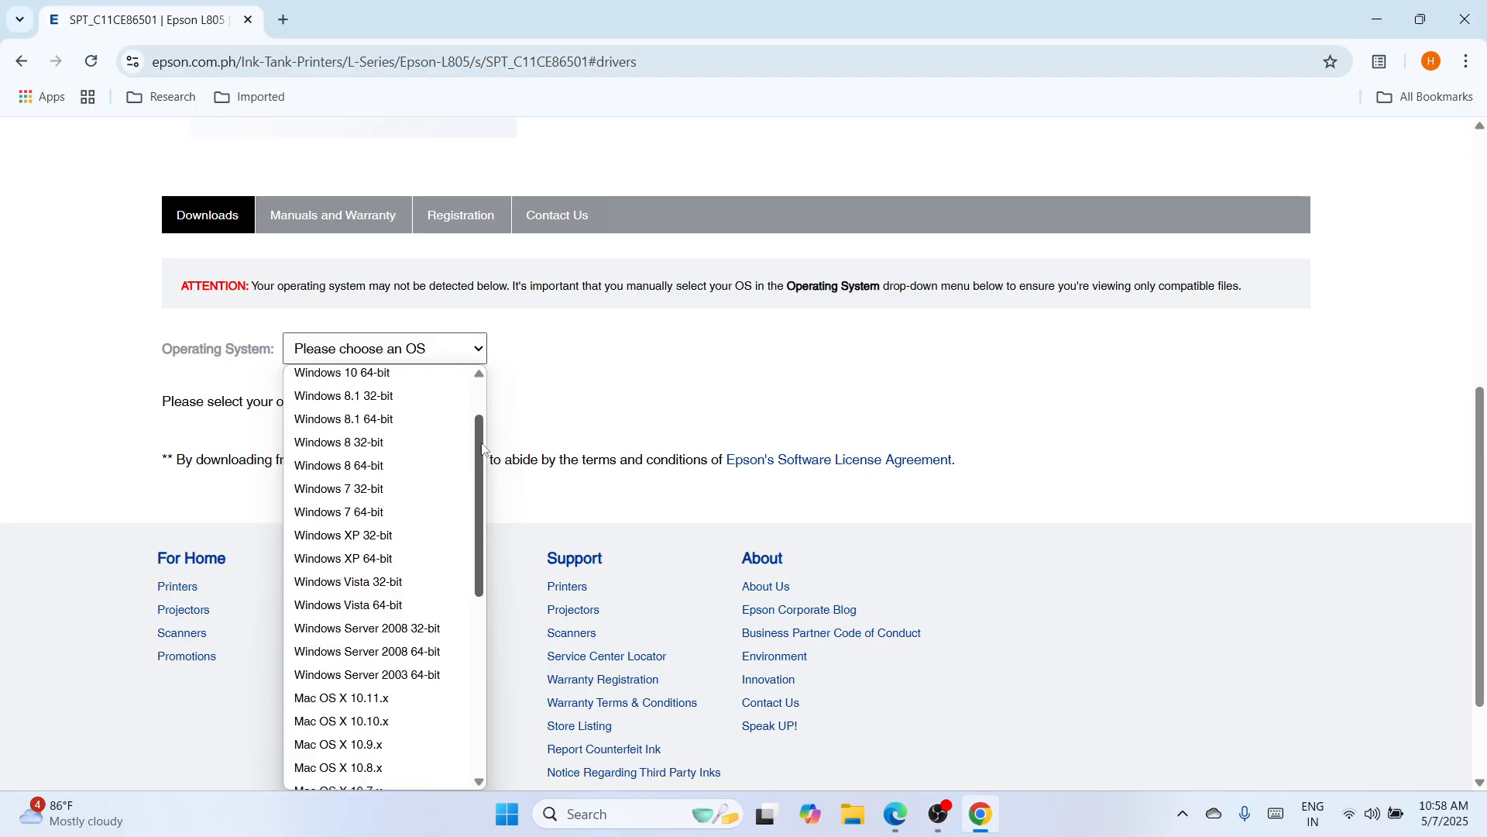
scroll(481, 450, "up", 1)
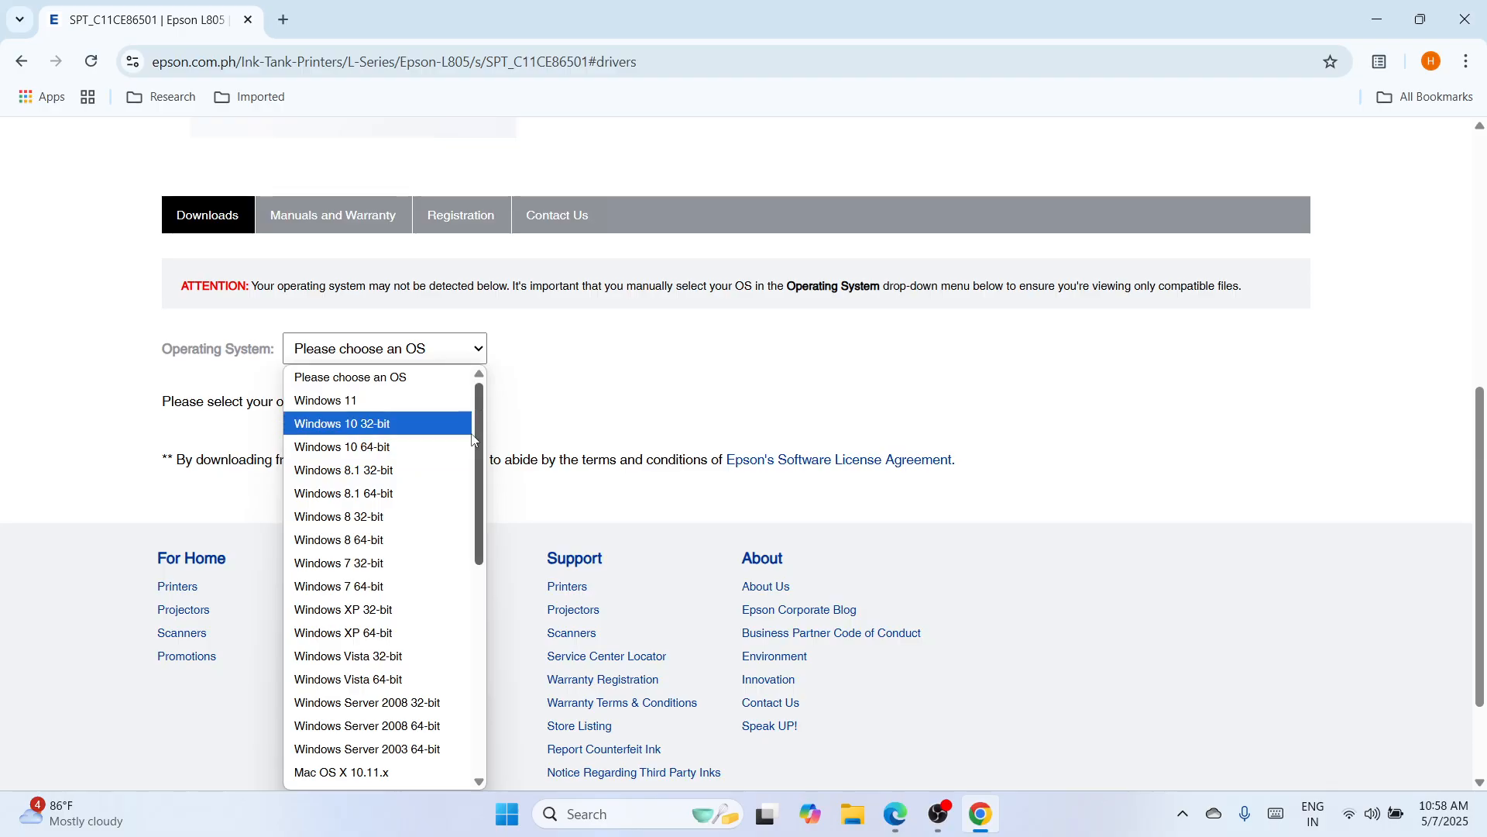
left_click(412, 400)
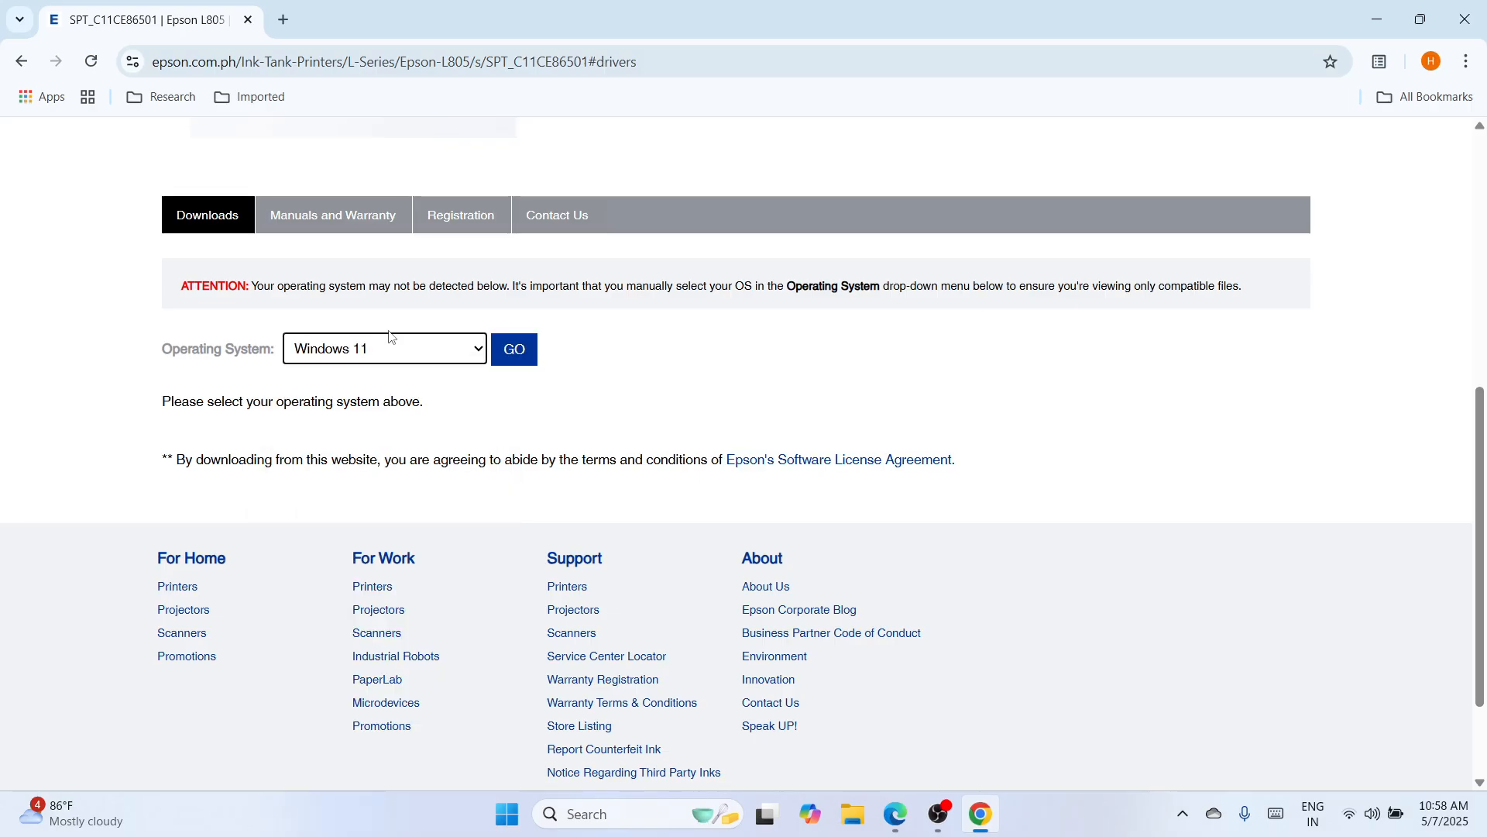
left_click(515, 360)
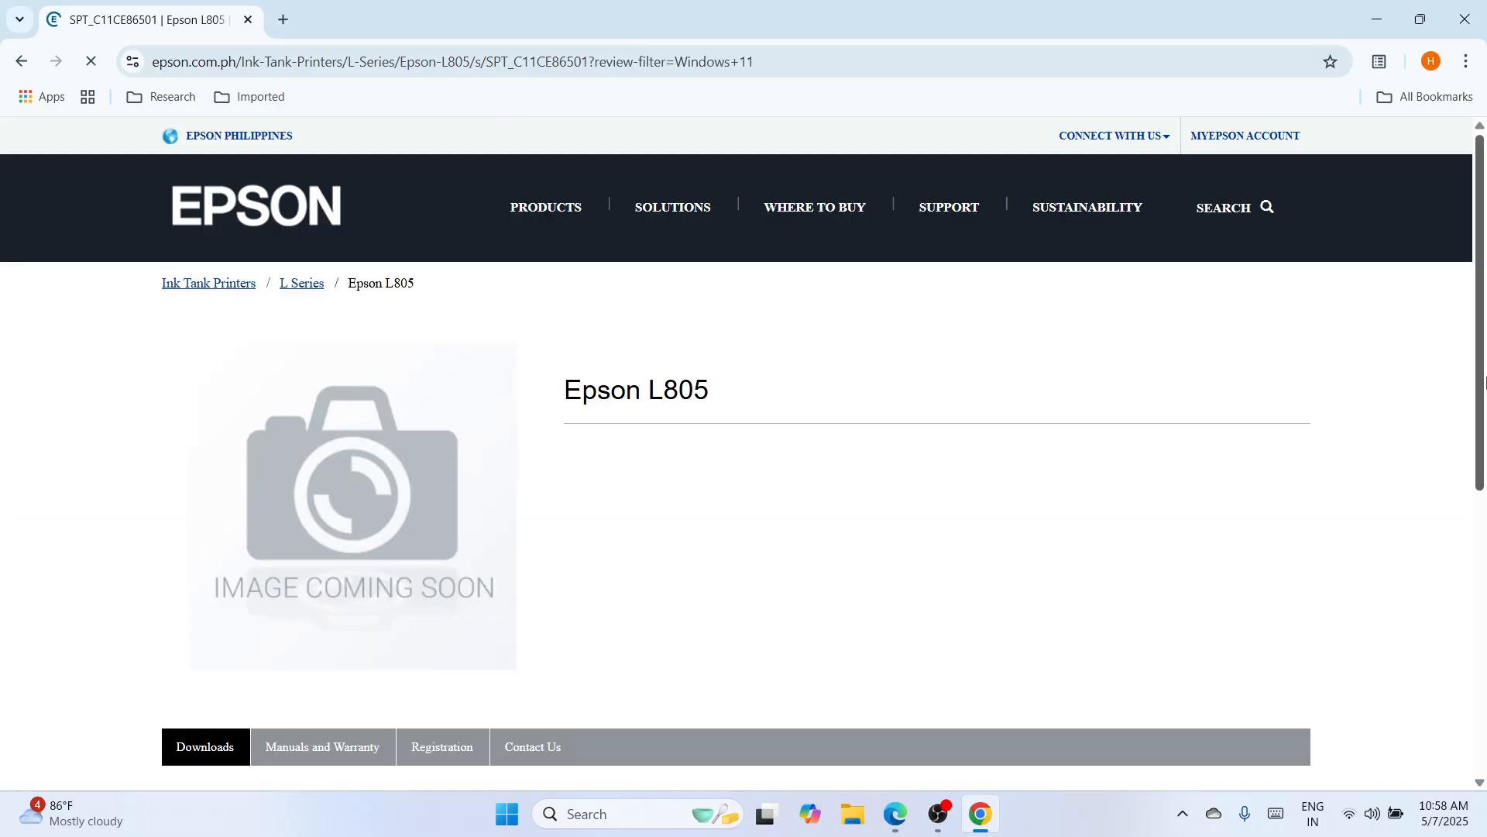
scroll(699, 415, "down", 6)
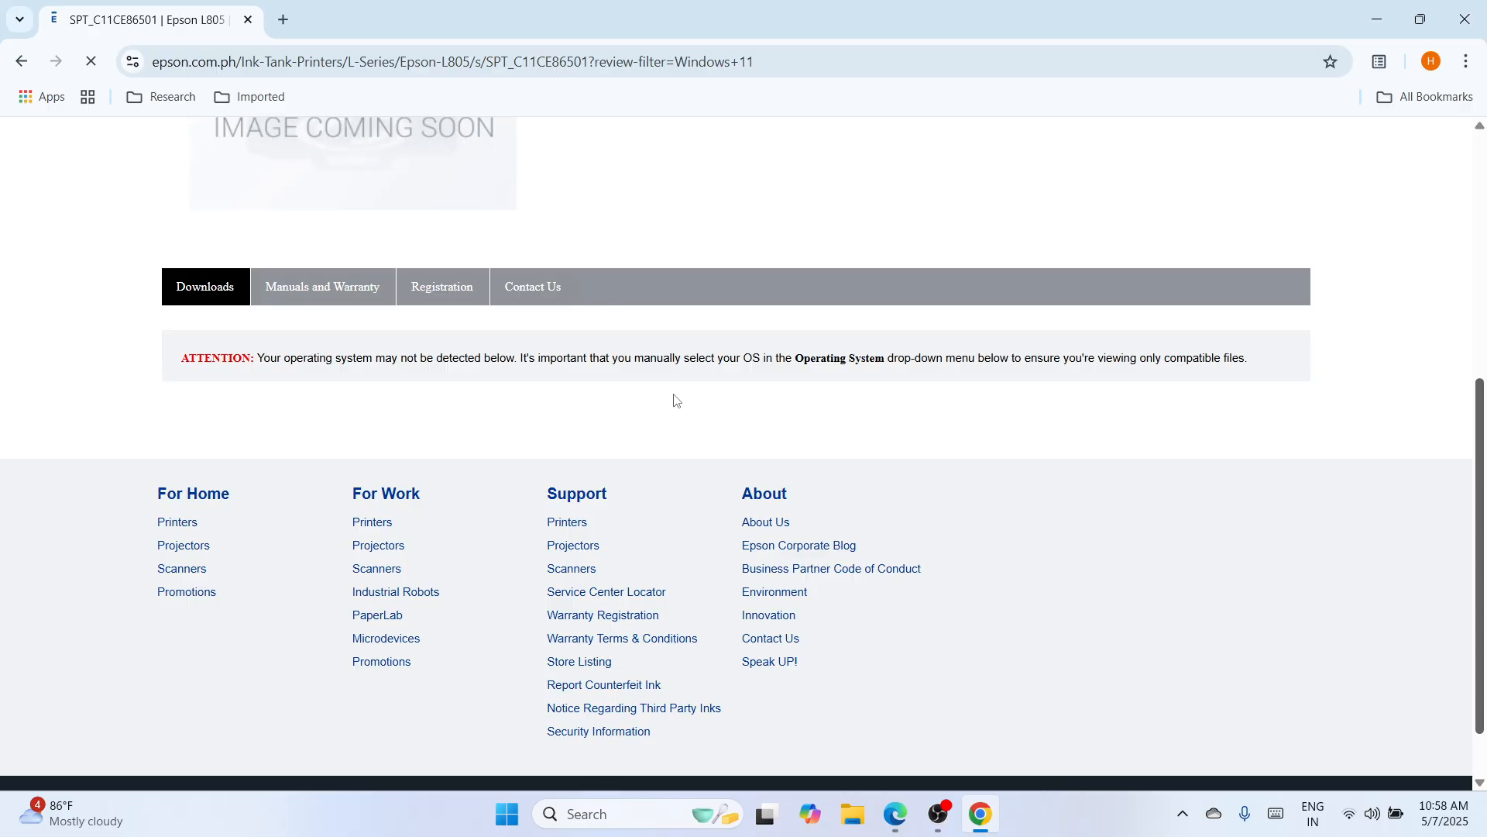
left_click(196, 300)
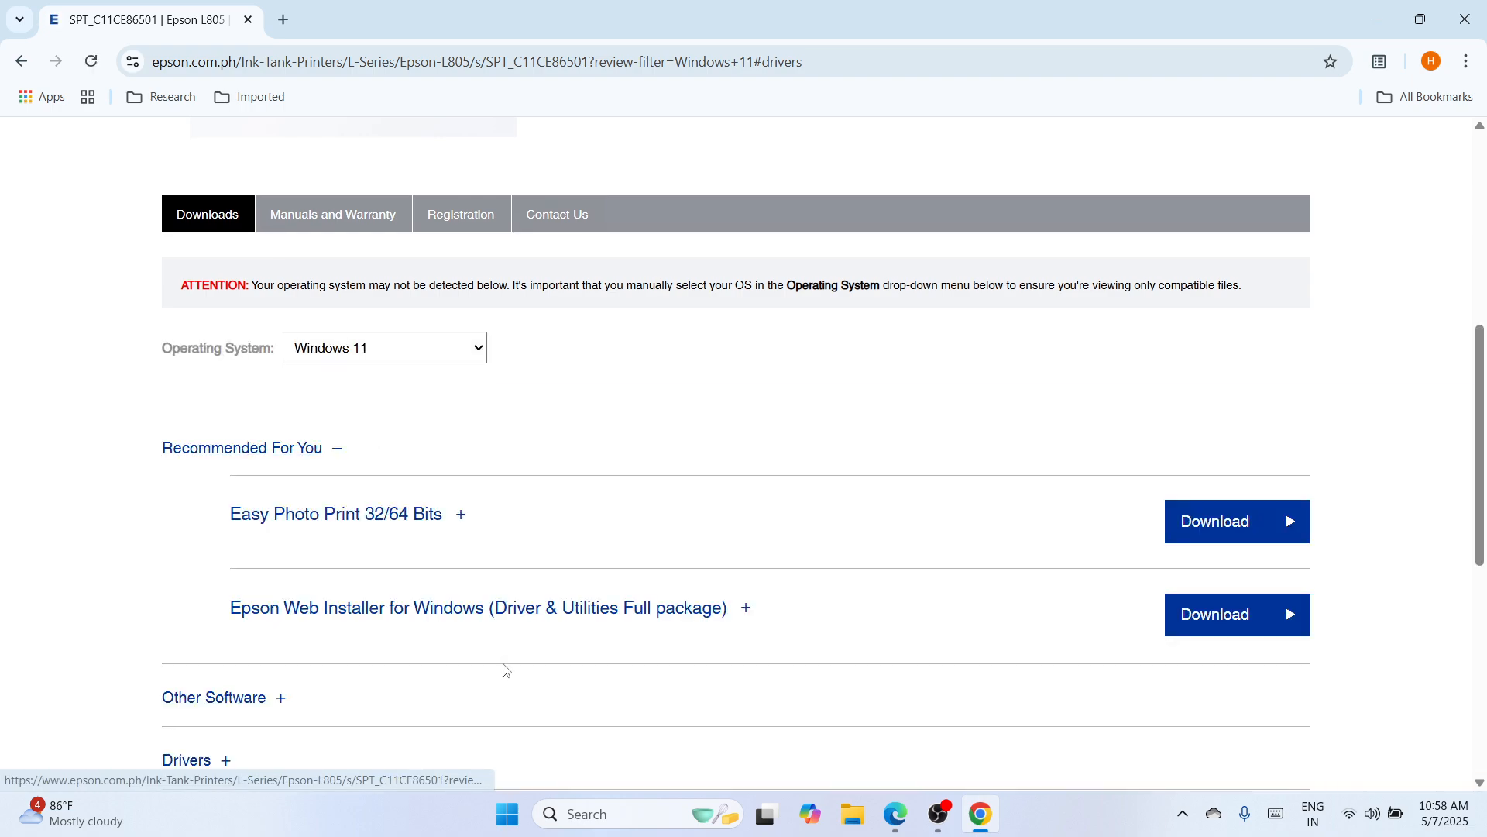
left_click_drag(1481, 435, 1482, 555)
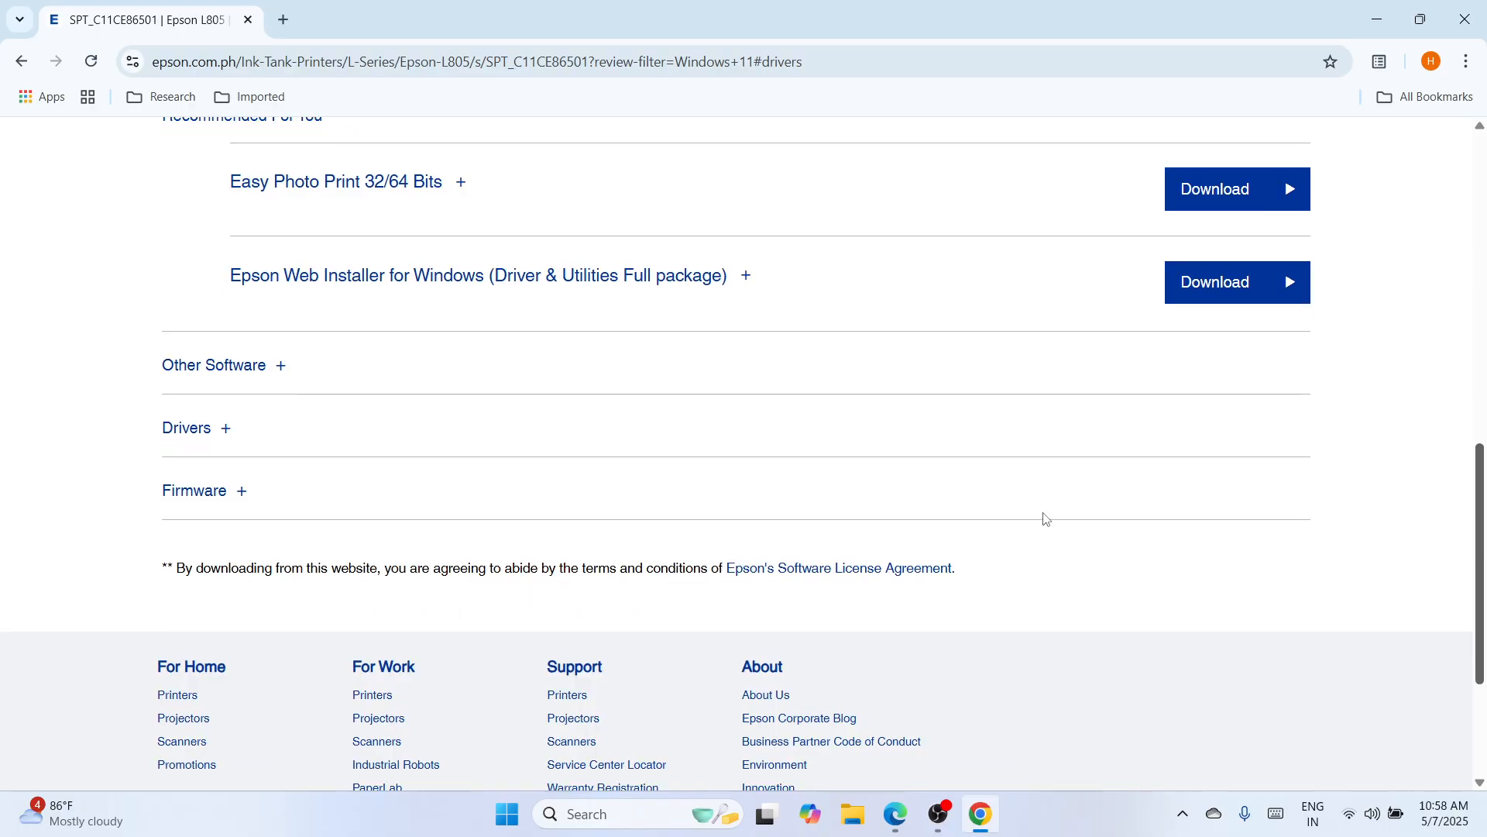
left_click(180, 430)
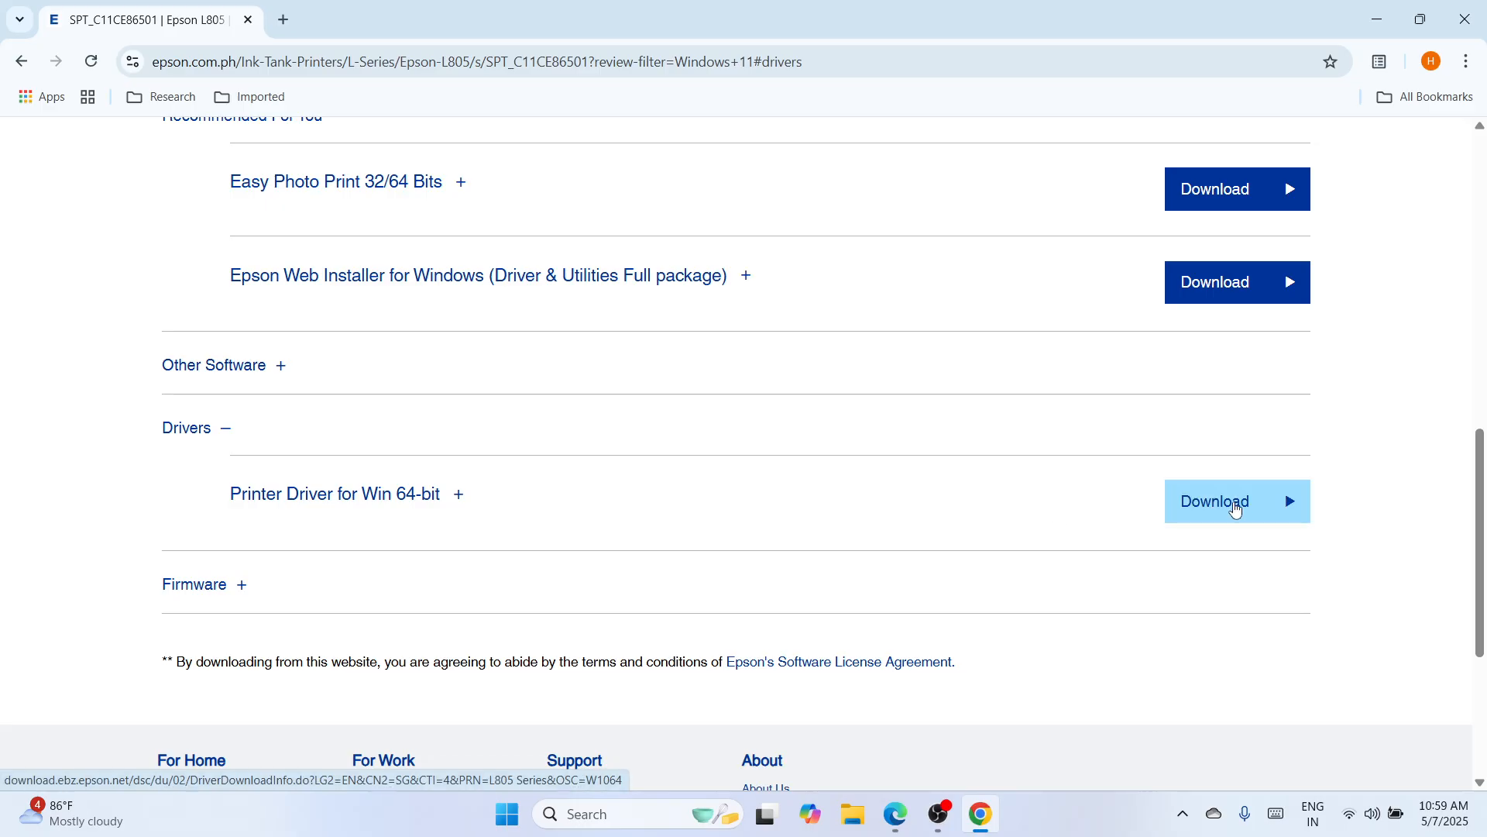
Open Chrome's download history and show the L805_x64_25001JAUsHomeExportAsiaML.exe file in its folder
left_click(1467, 62)
left_click(1238, 355)
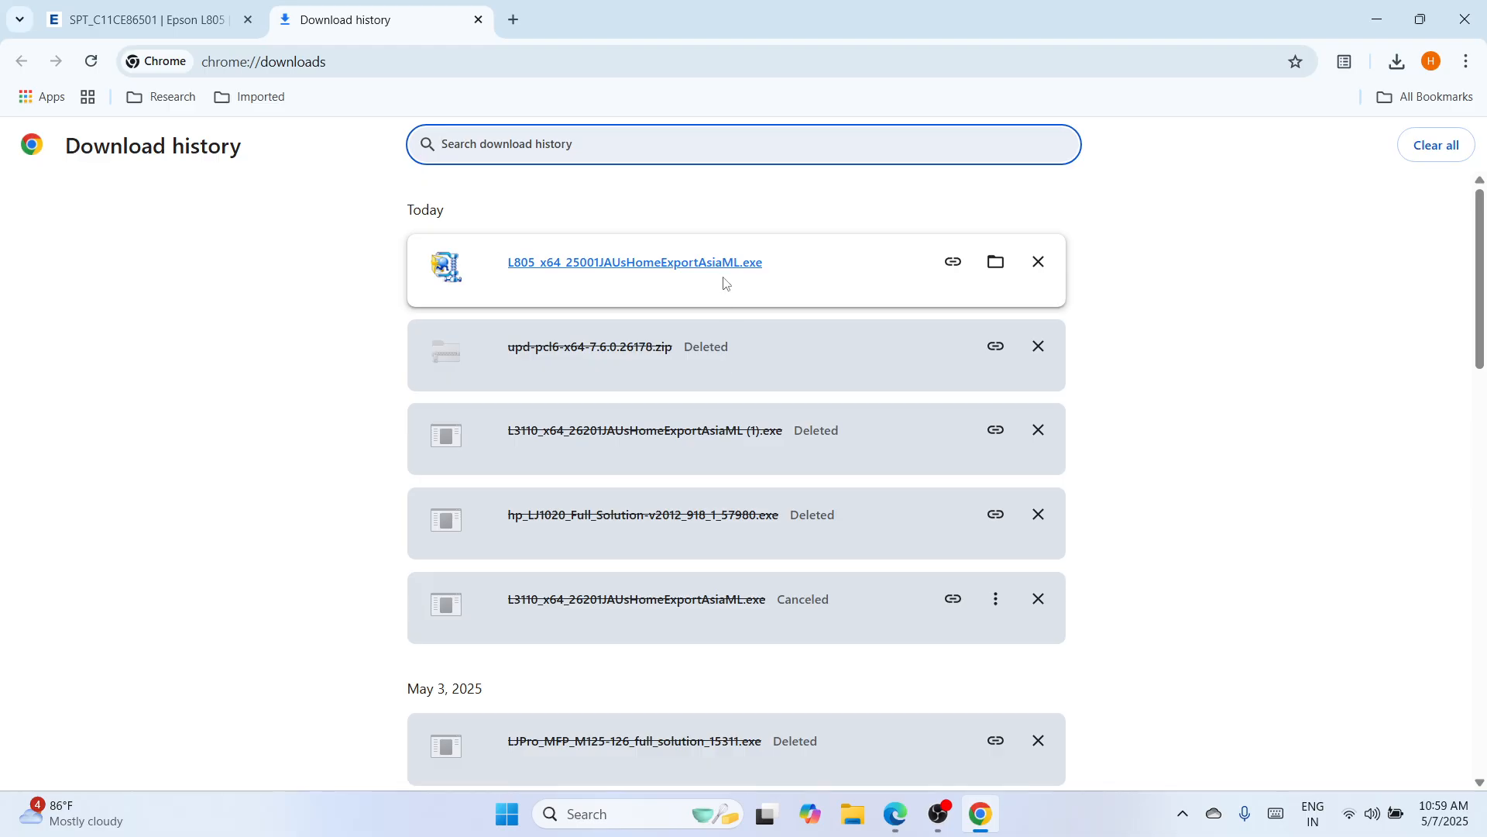
left_click(1004, 277)
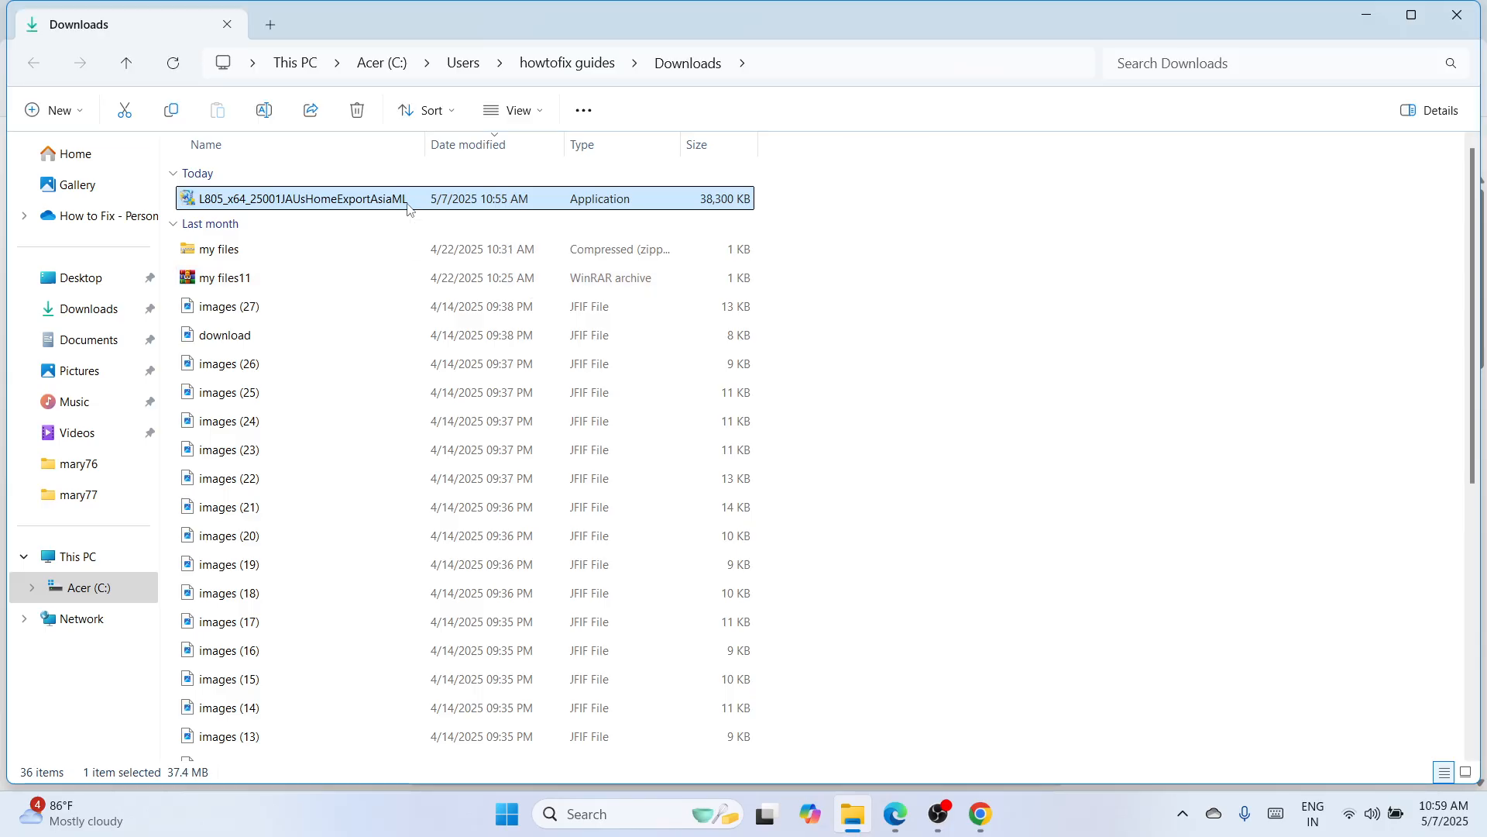
Move the L805 driver installer from Downloads to an open area of the desktop, closing the Explorer and Chrome windows
right_click(408, 208)
left_click(428, 227)
left_click(1453, 18)
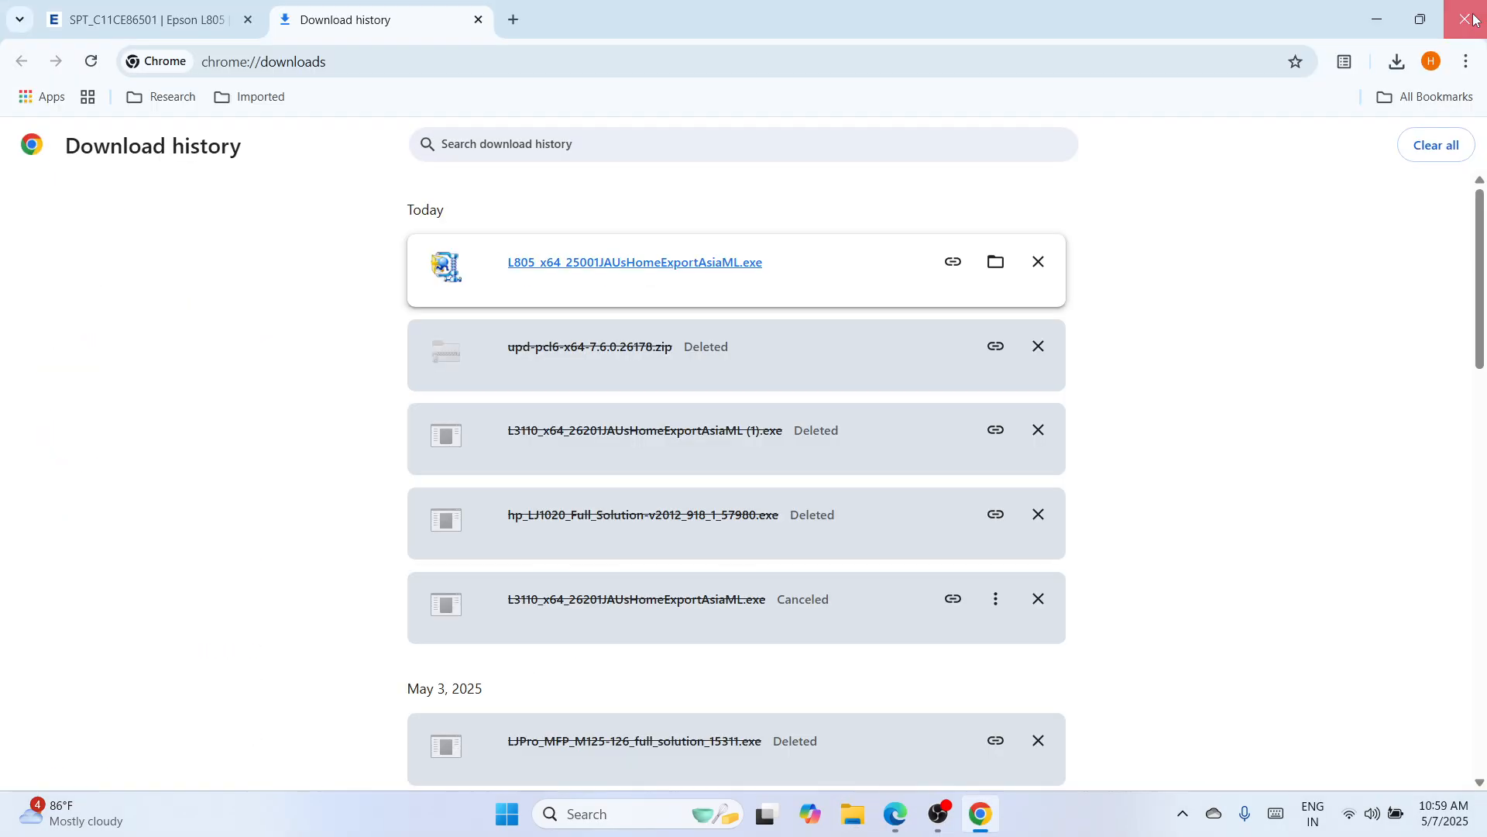
left_click(1472, 19)
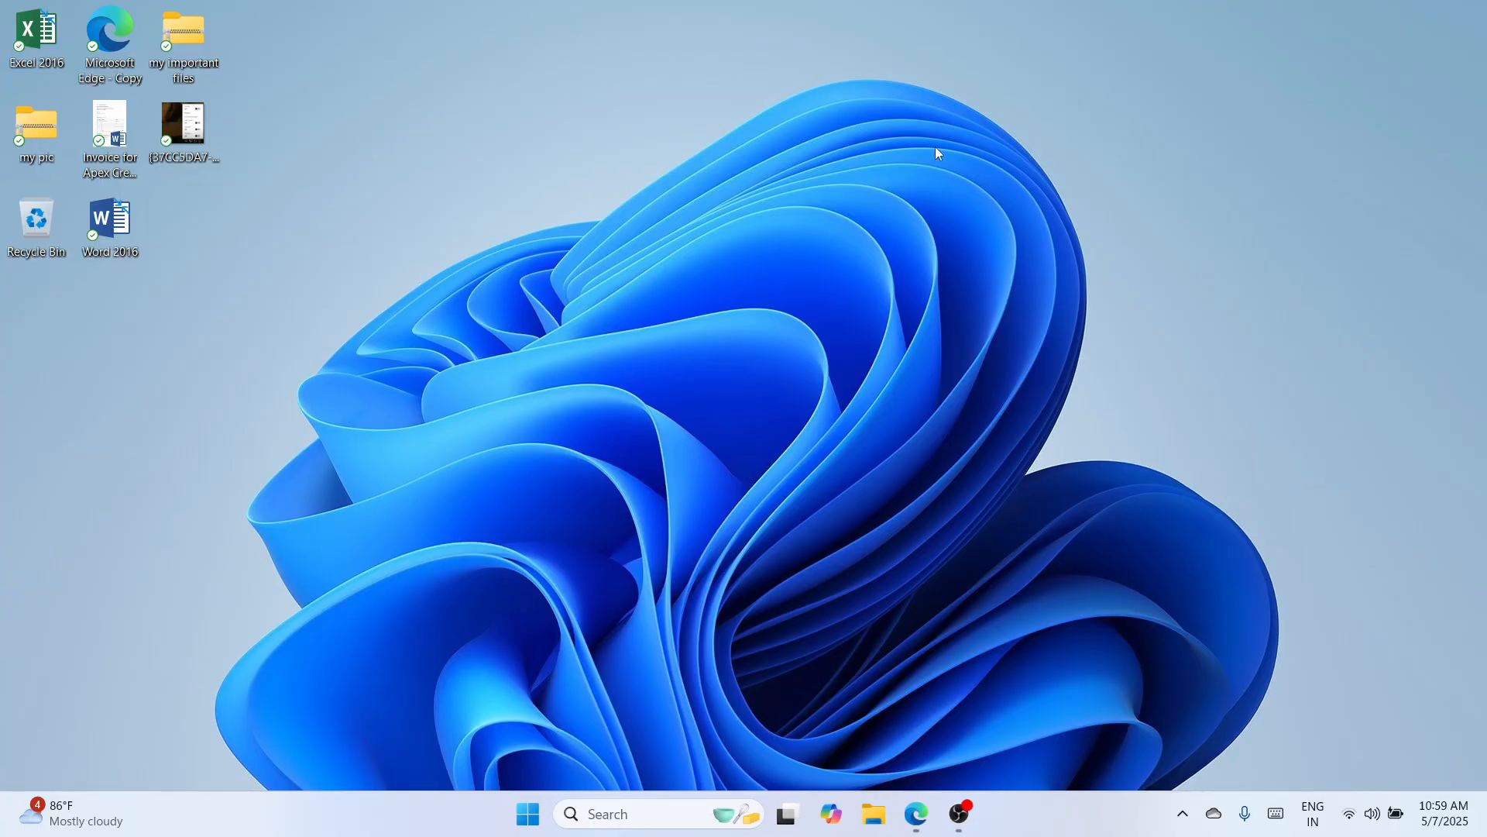
right_click(936, 147)
left_click(955, 168)
left_click_drag(70, 358, 806, 265)
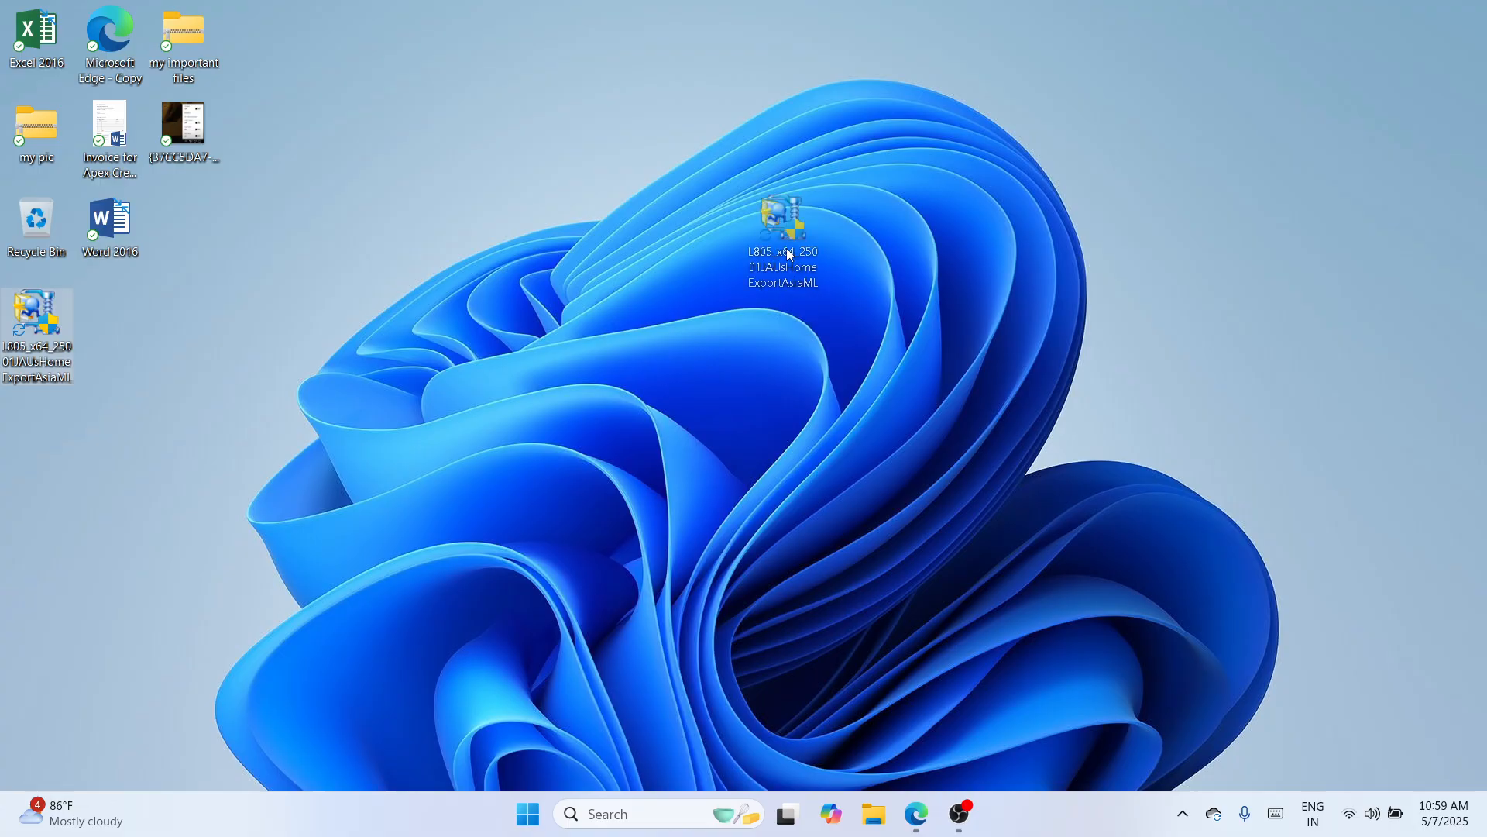
left_click(803, 446)
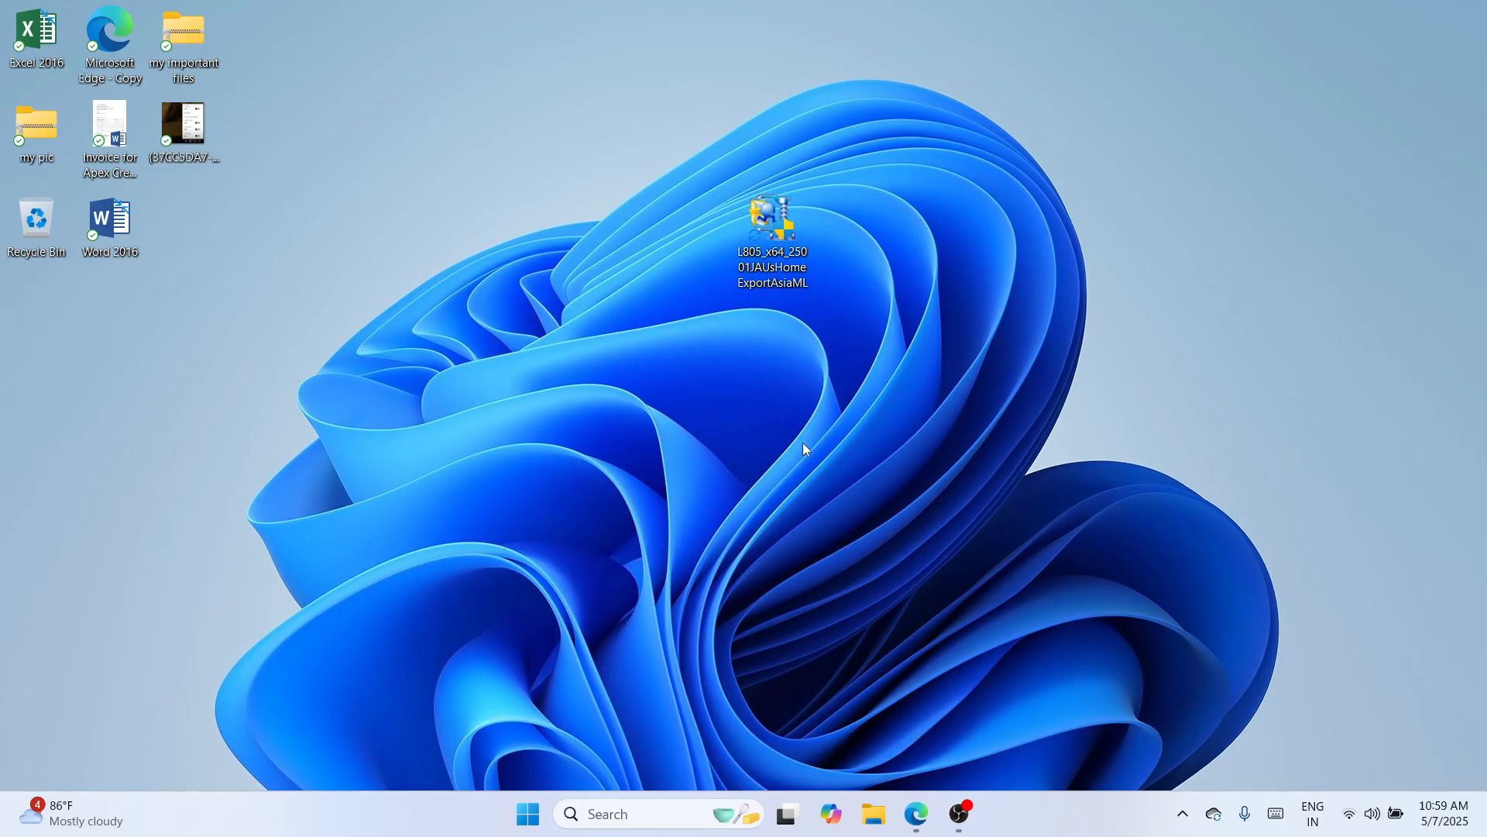
Extract the L805 installer with WinRAR into the folder L805_x64_25001JAUsHomeExportAsiaML and place that folder beside the installer
right_click(766, 229)
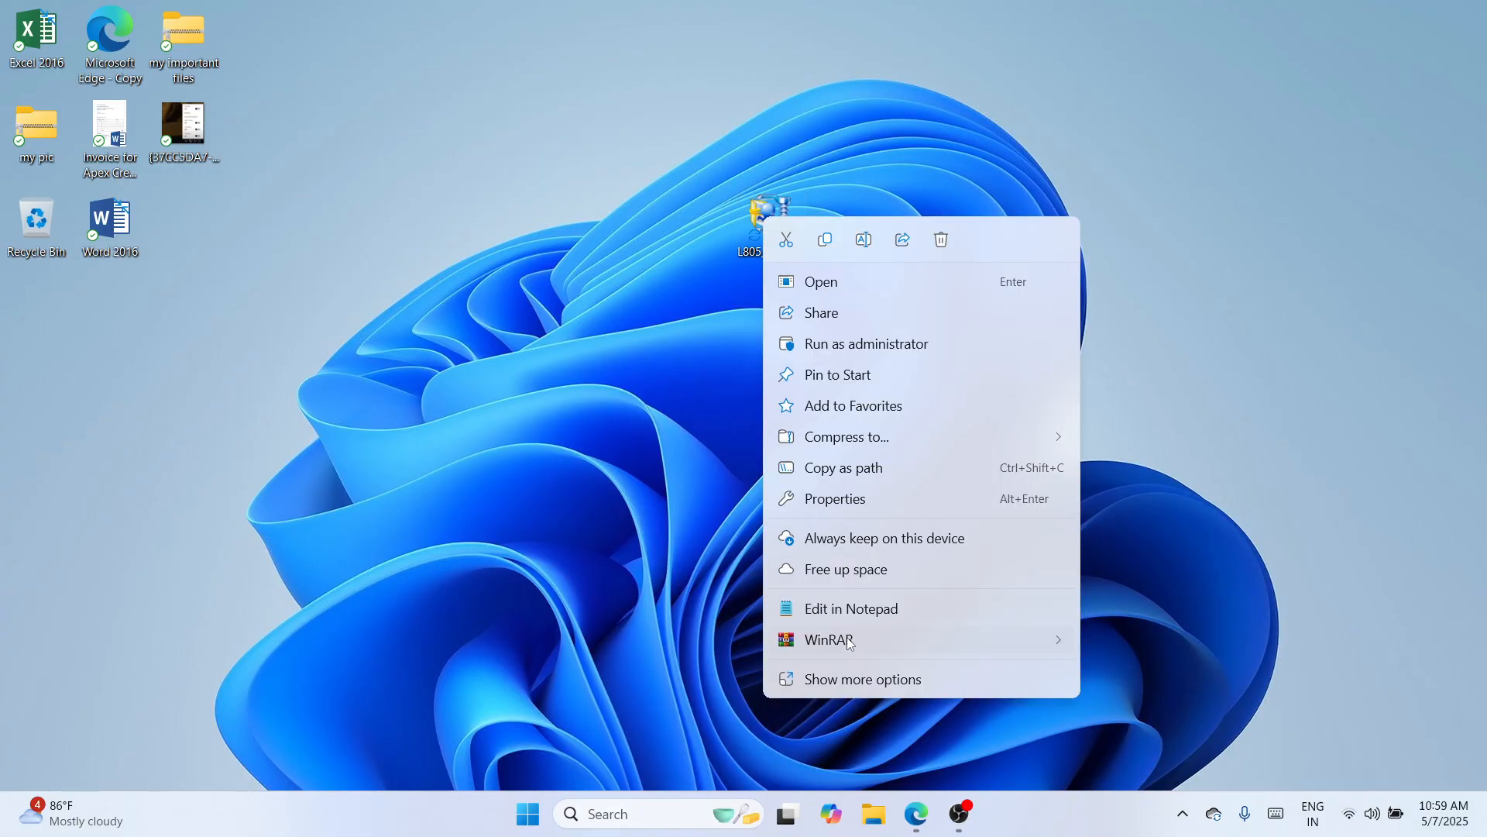
mouse_move(846, 643)
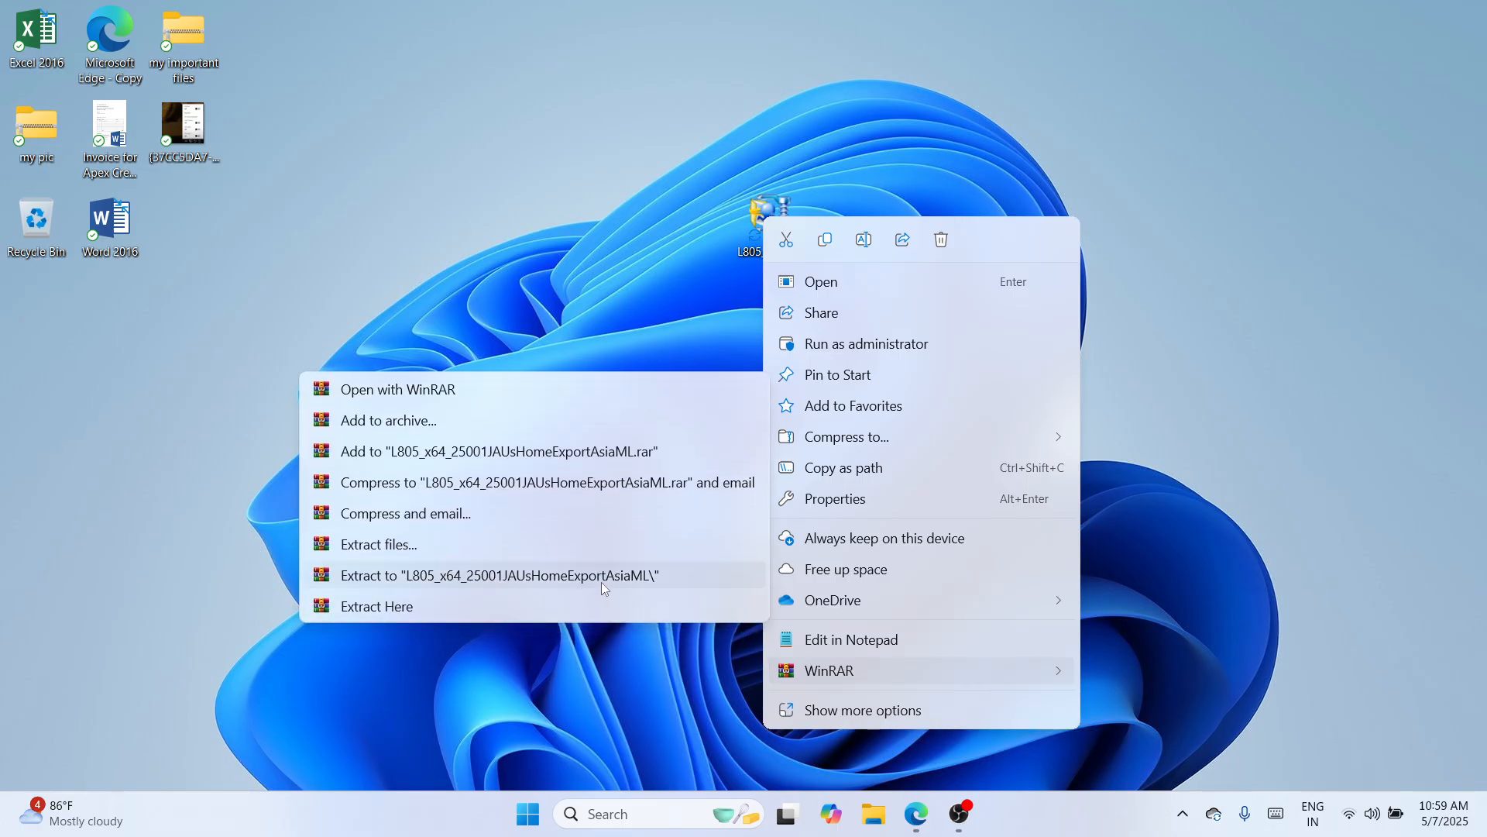
left_click(601, 577)
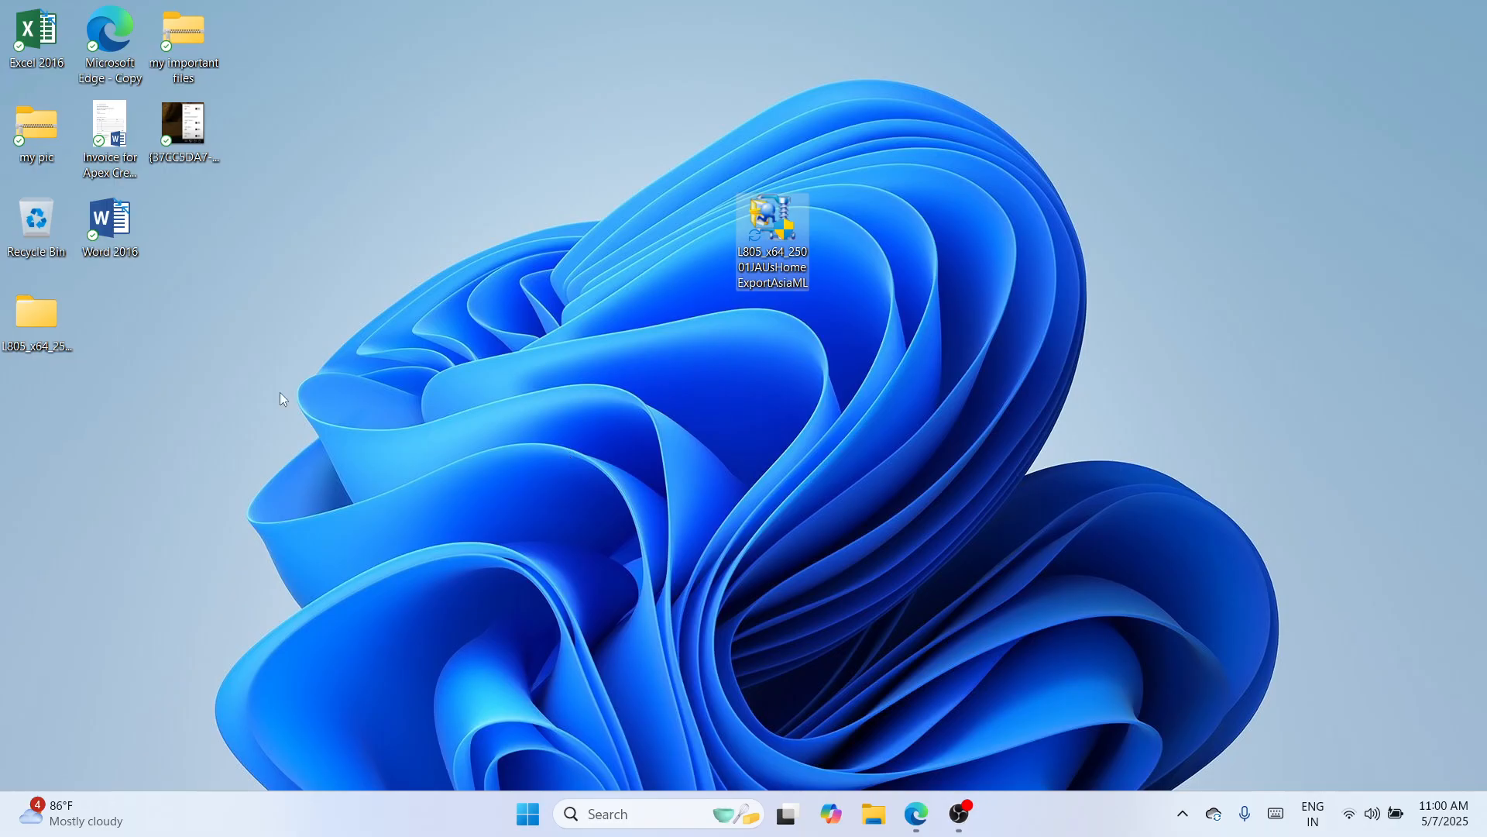
left_click_drag(23, 325, 701, 218)
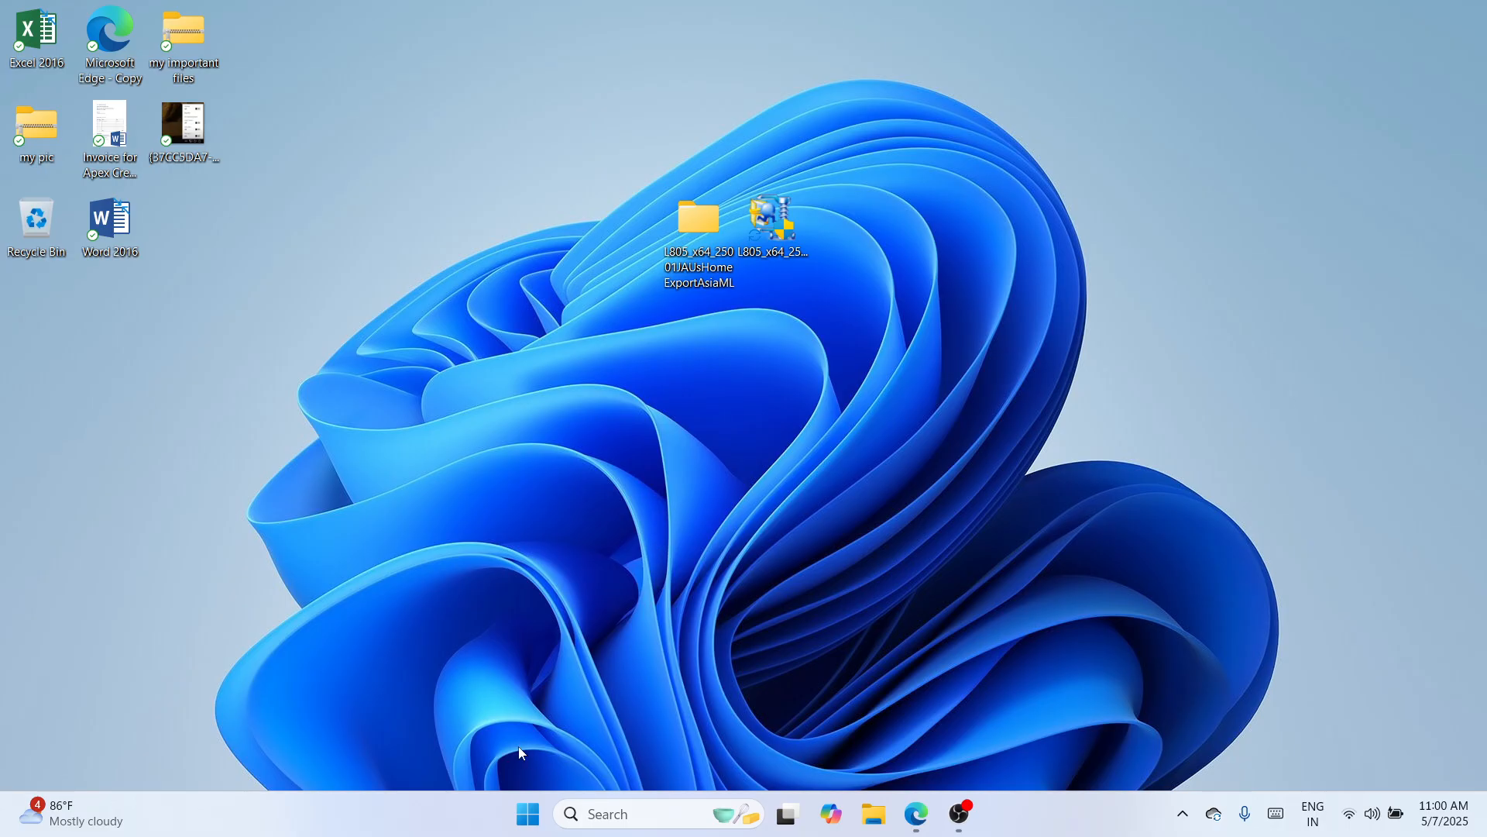
Go to Printers & scanners in Windows Settings and start adding a printer manually
right_click(539, 810)
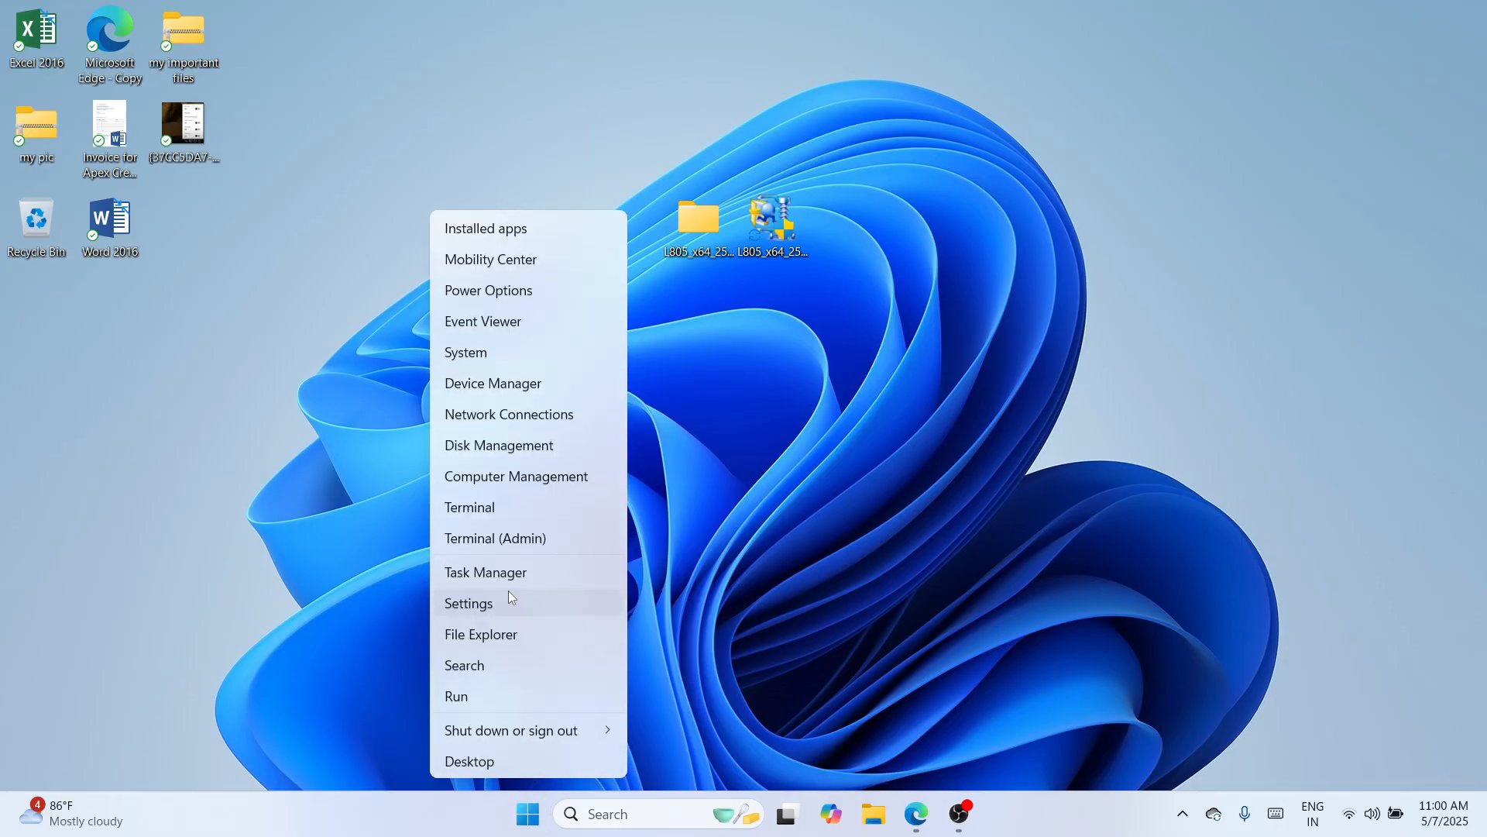
left_click(509, 593)
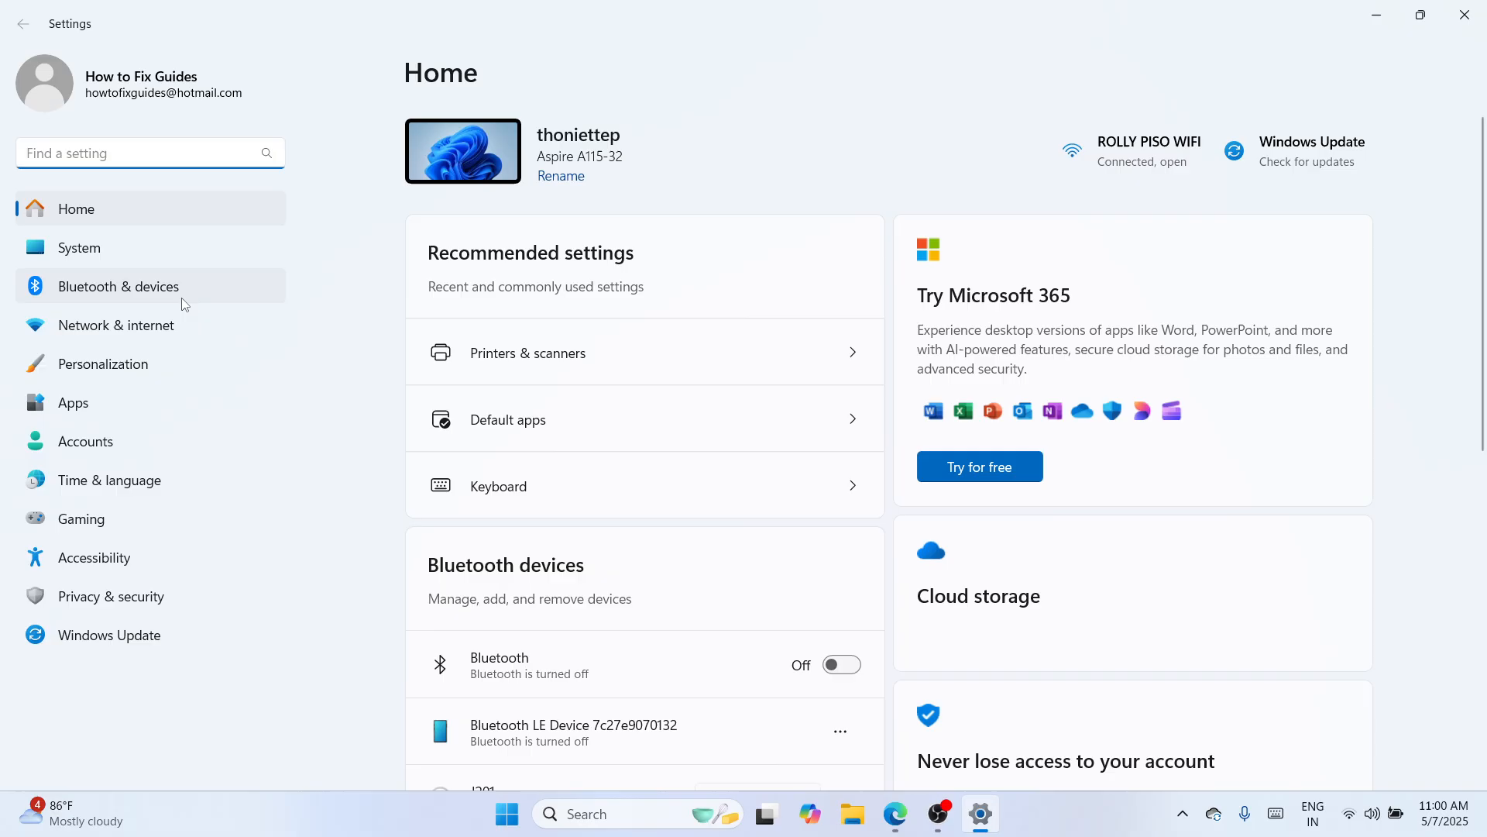
left_click(117, 292)
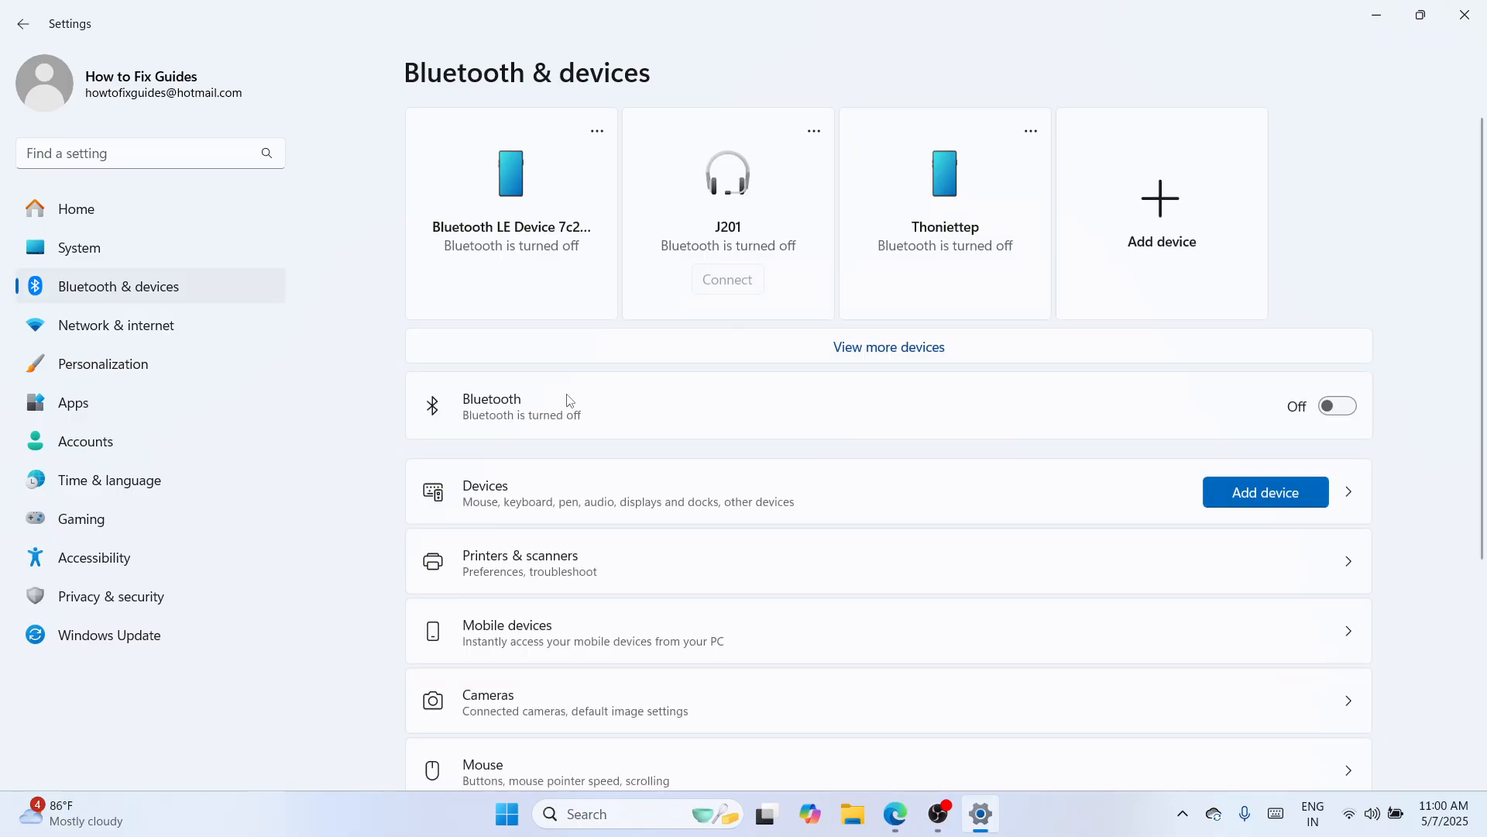
left_click(783, 576)
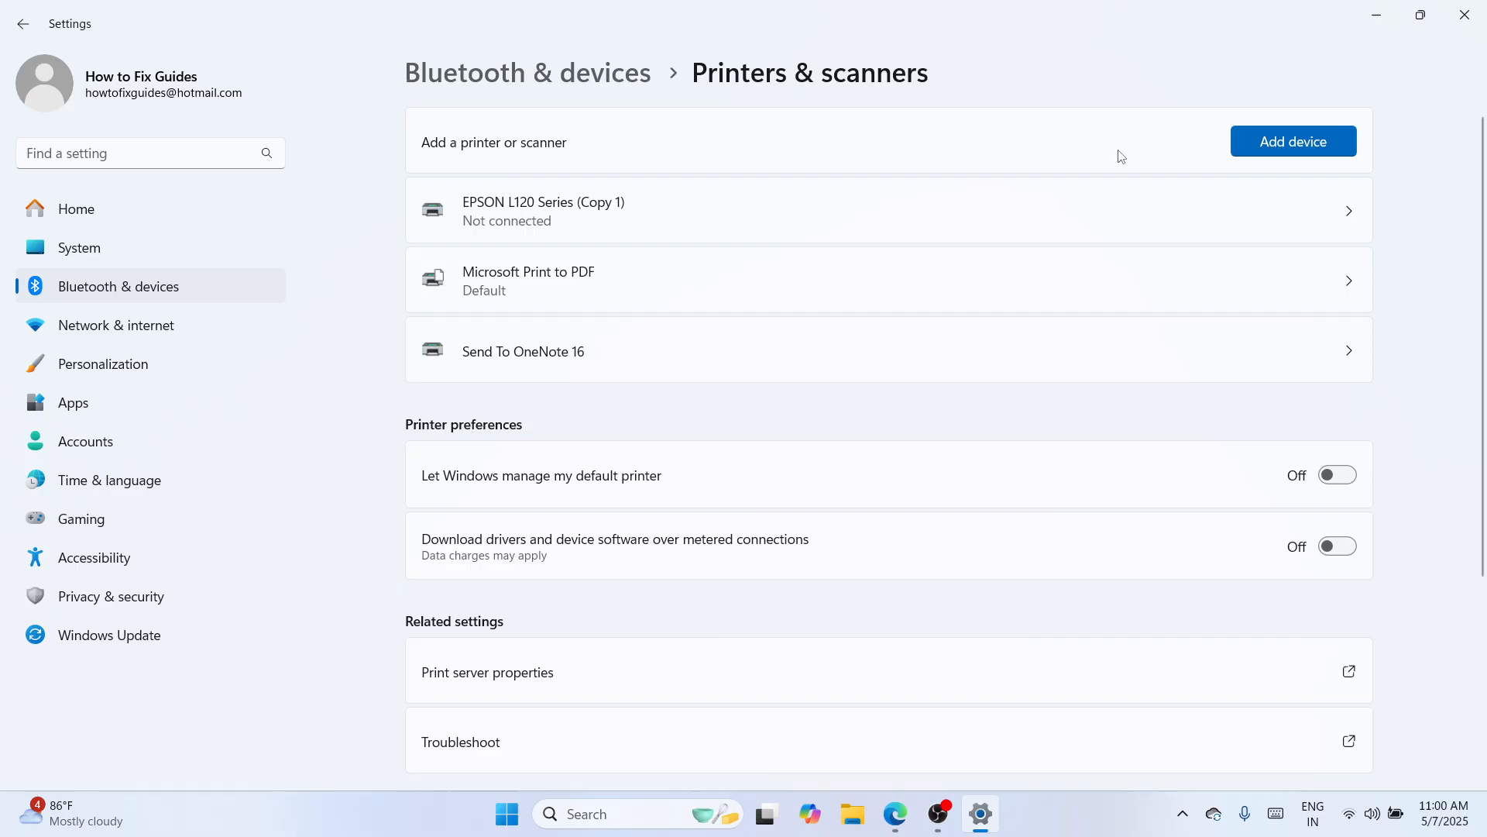
left_click(1304, 148)
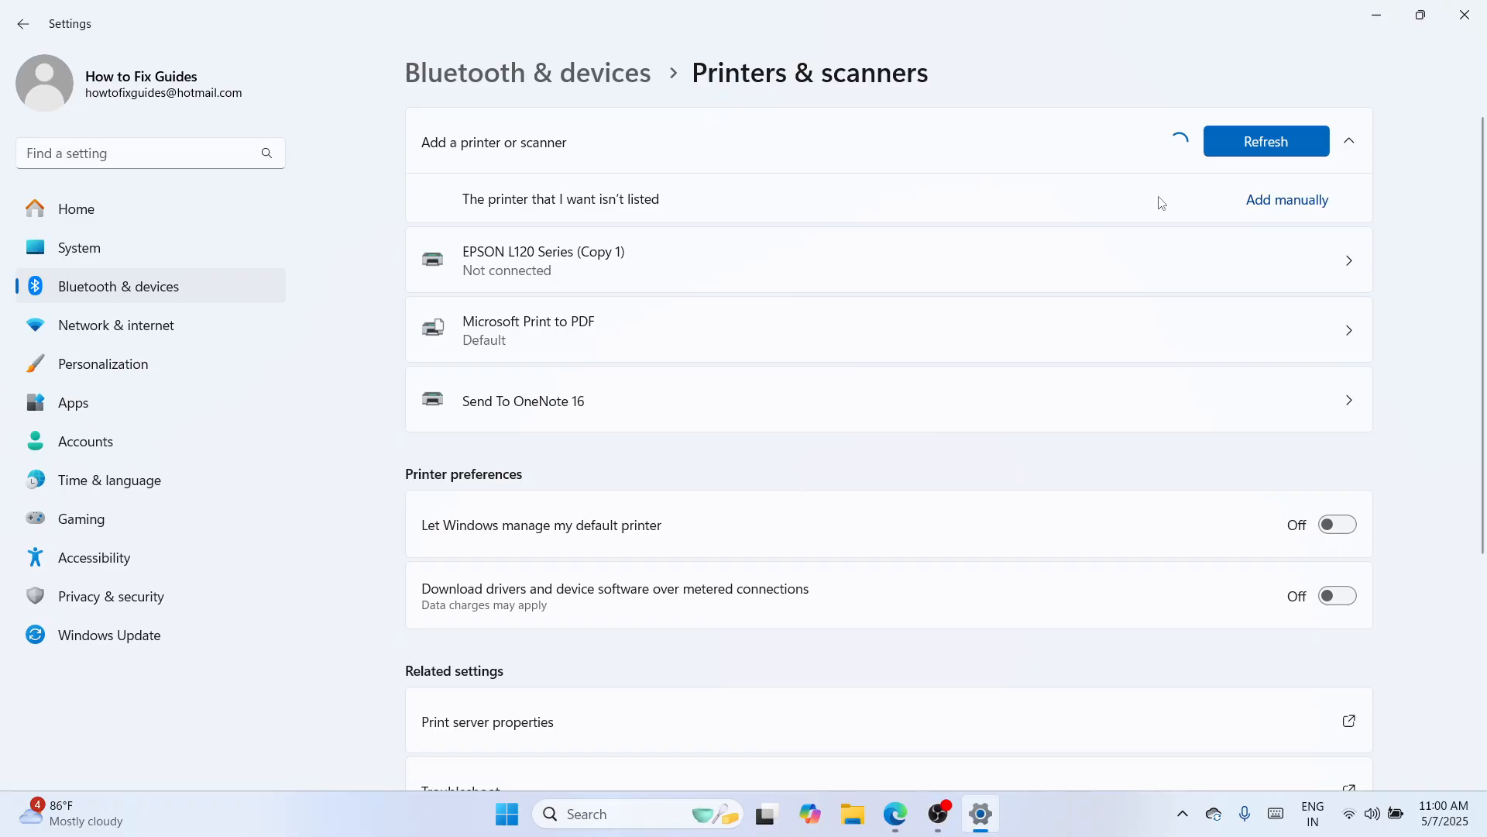
left_click(1252, 203)
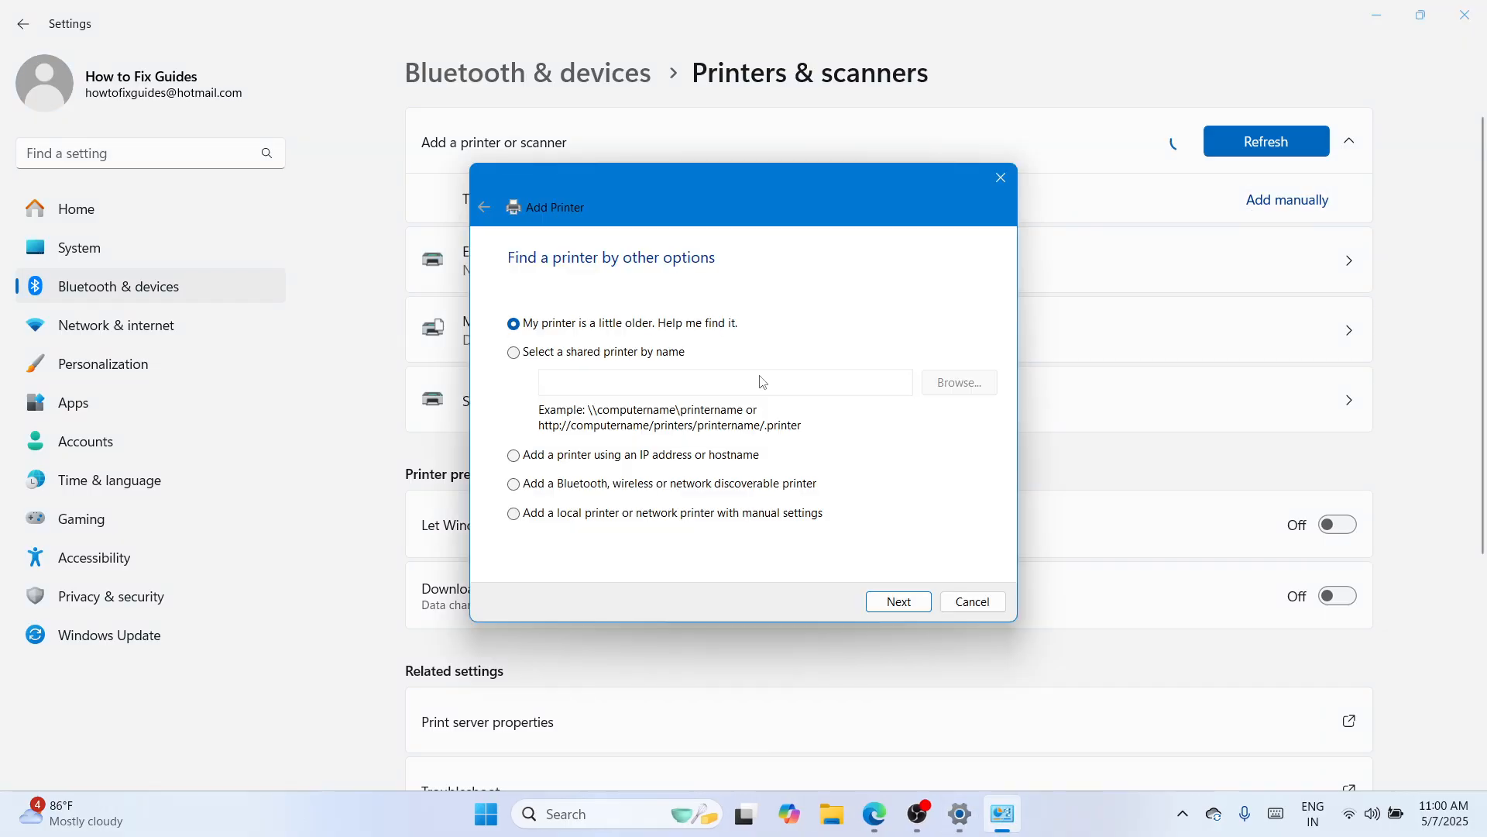
Choose to add a local printer with manual settings, using the existing port USB001 (Virtual printer port for USB)
left_click(763, 521)
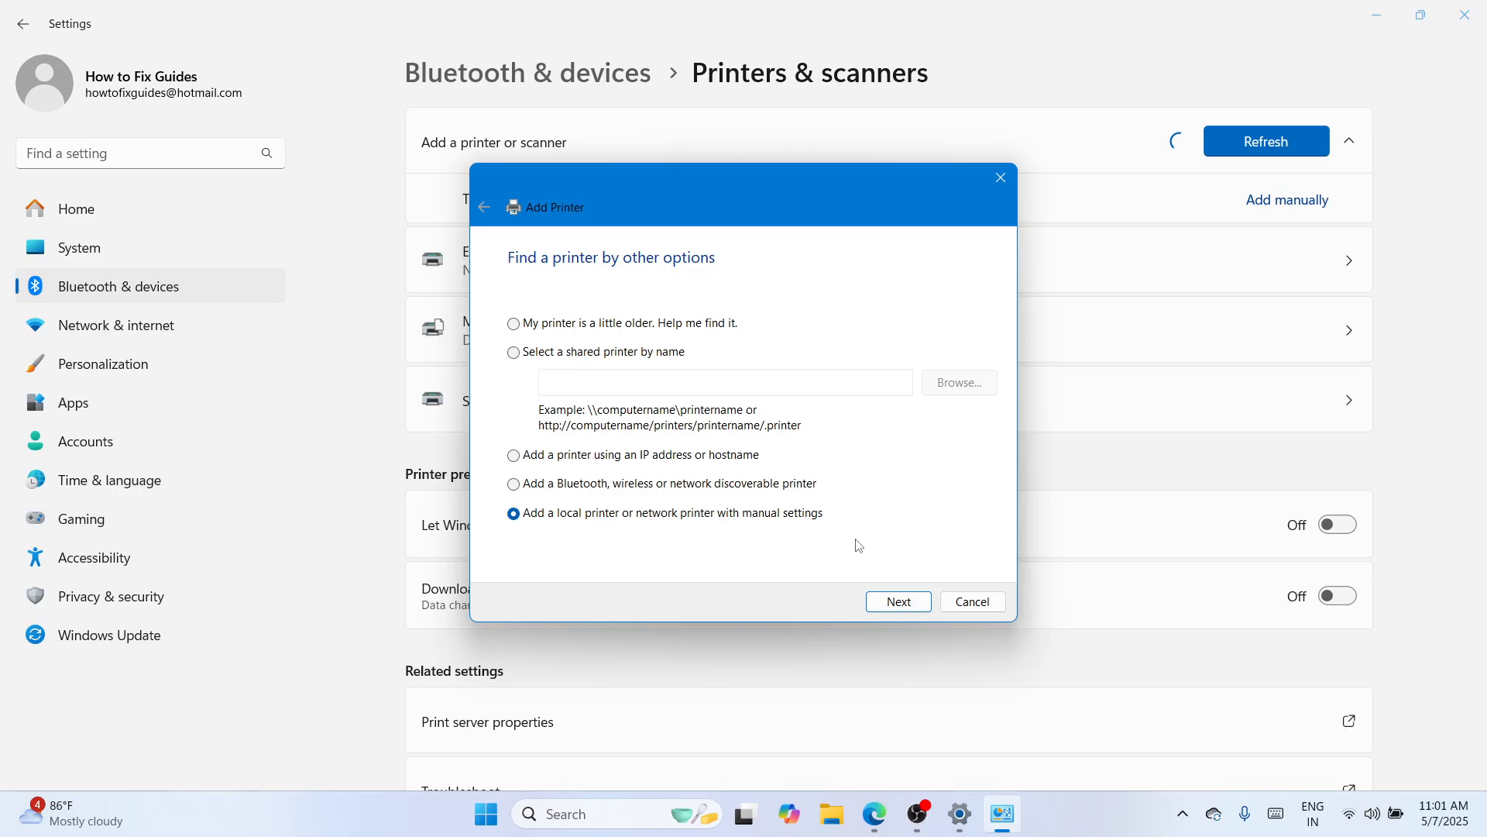
left_click(898, 601)
left_click(995, 338)
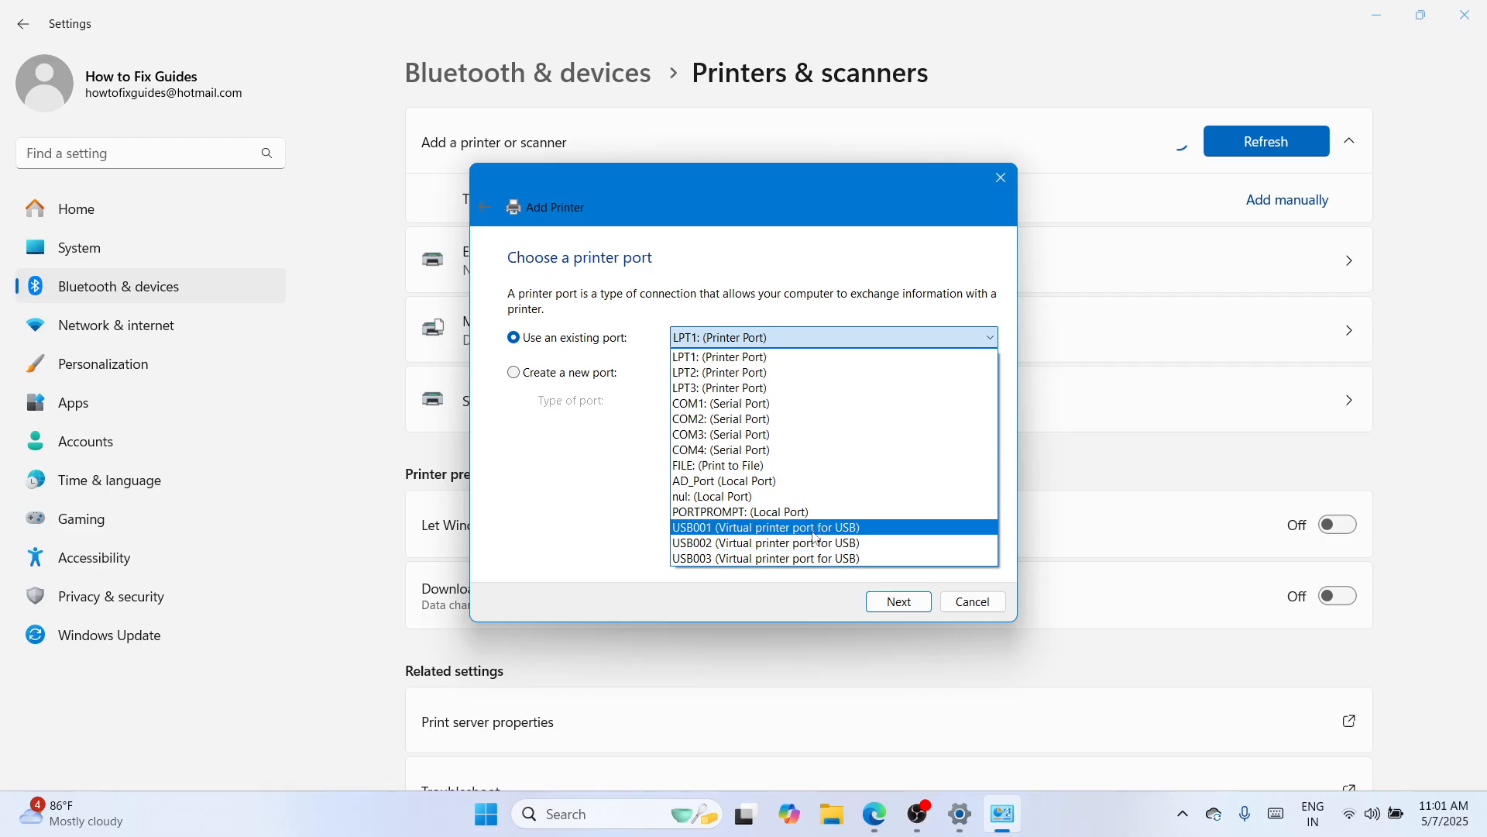
left_click(760, 528)
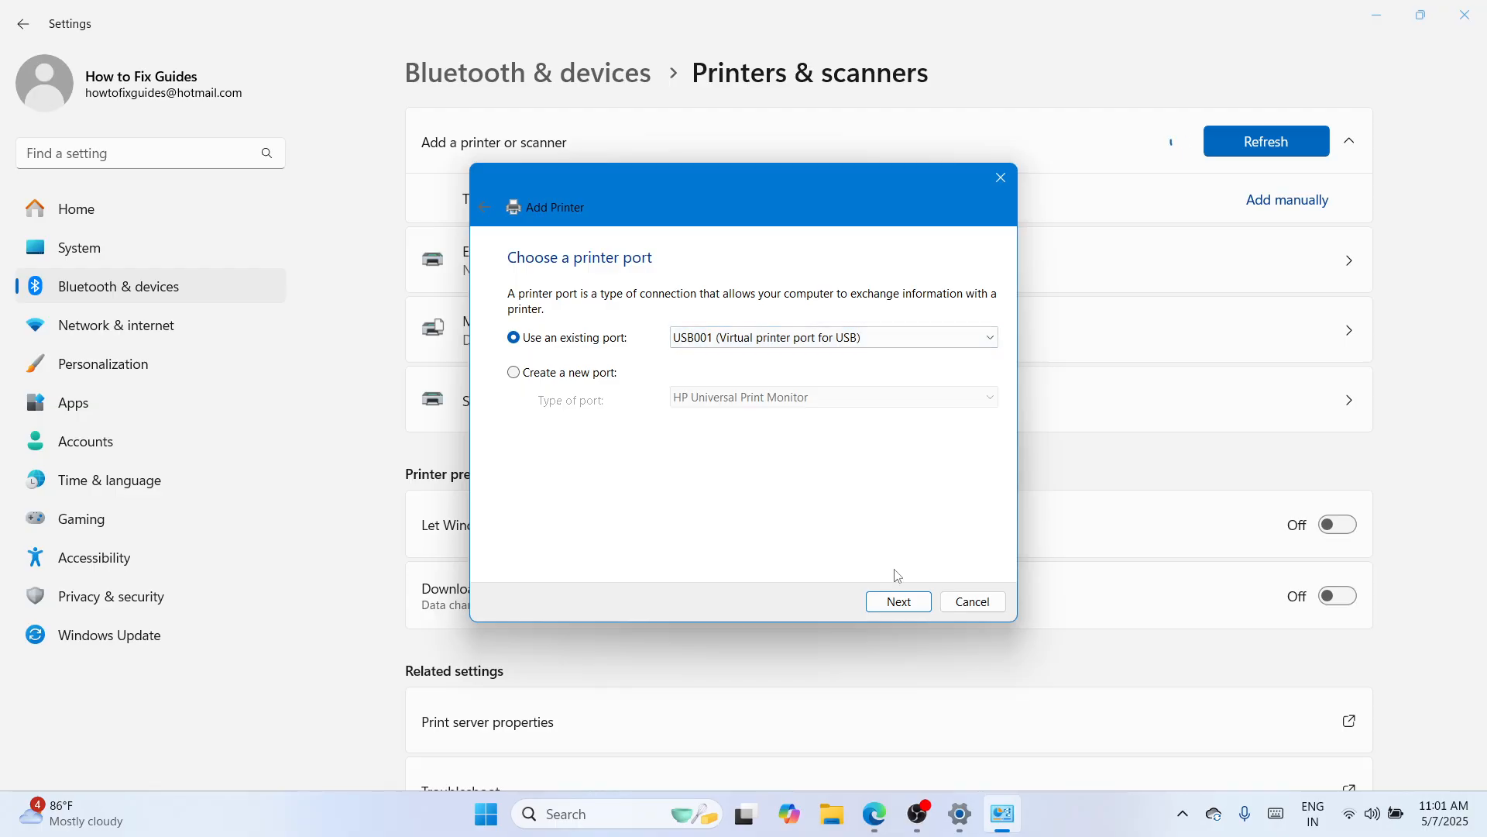
left_click(900, 601)
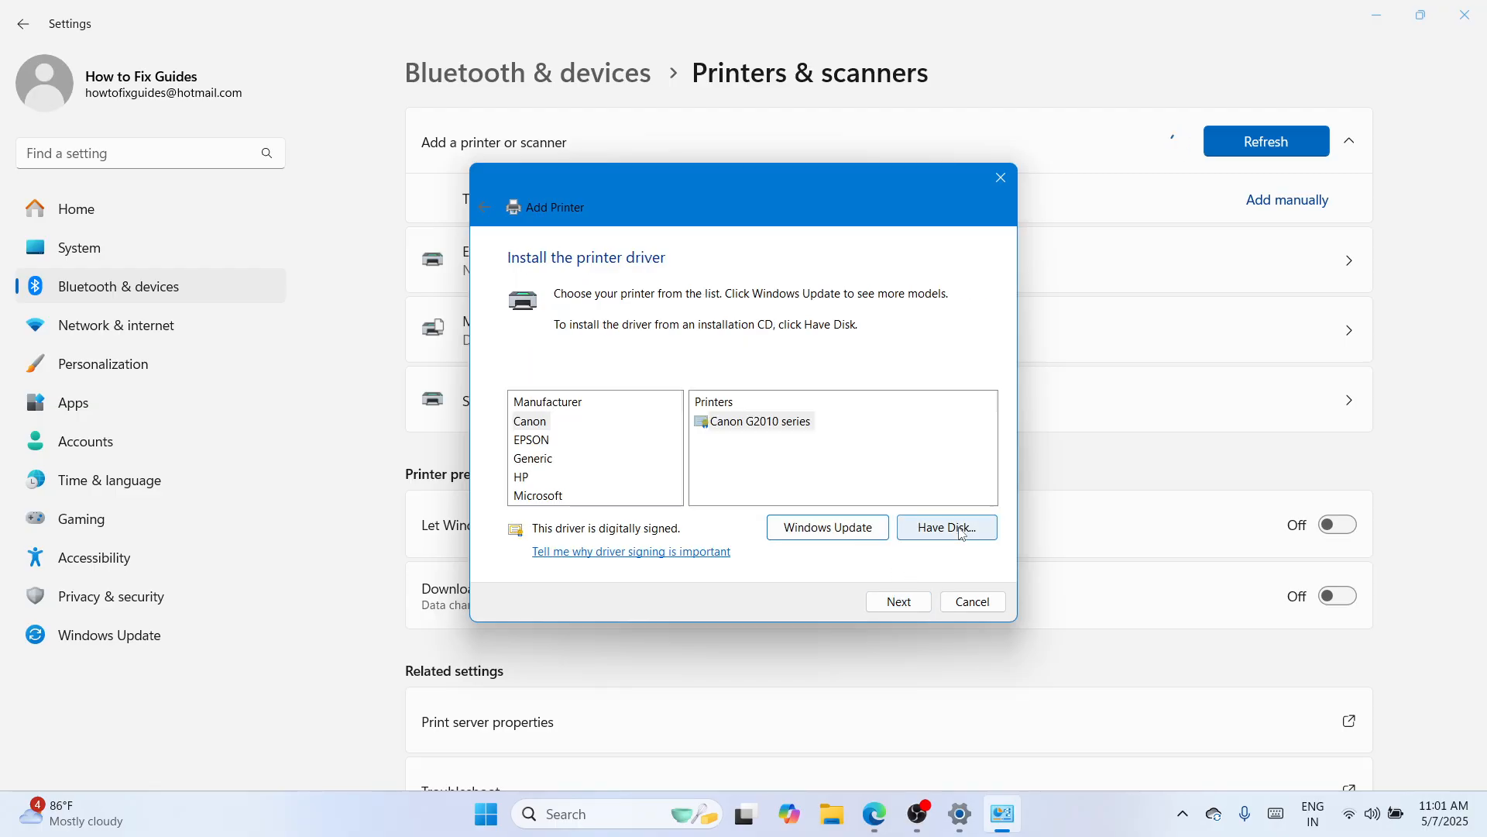
Load the printer driver from disk, using E_WF1PRE.INF from the WINX64 folder inside the extracted L805_x64_25001JAUsHomeExportAsiaML folder on the desktop
left_click(917, 521)
left_click(915, 488)
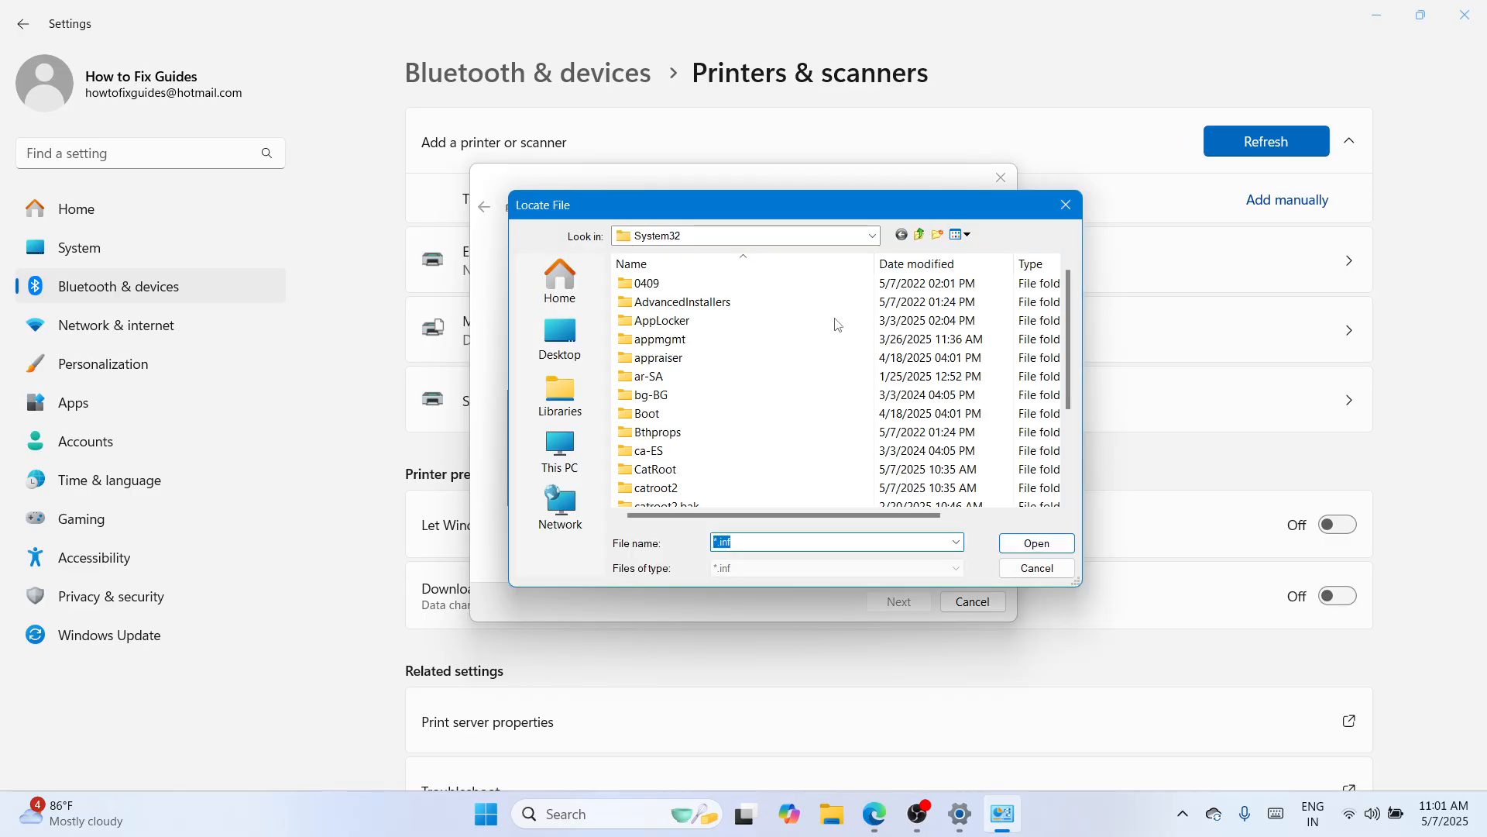
left_click_drag(815, 206, 808, 178)
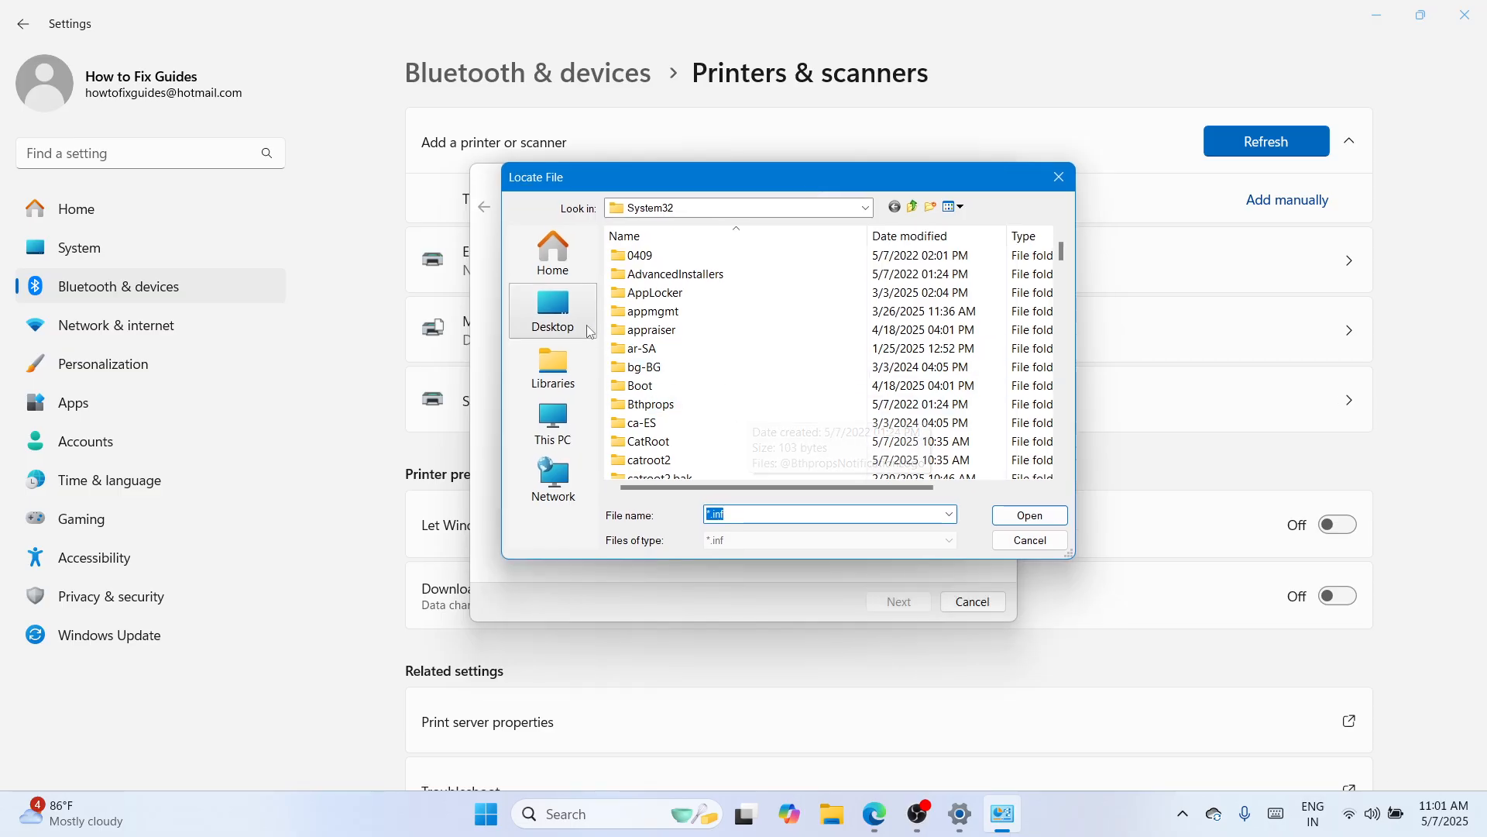
left_click(546, 317)
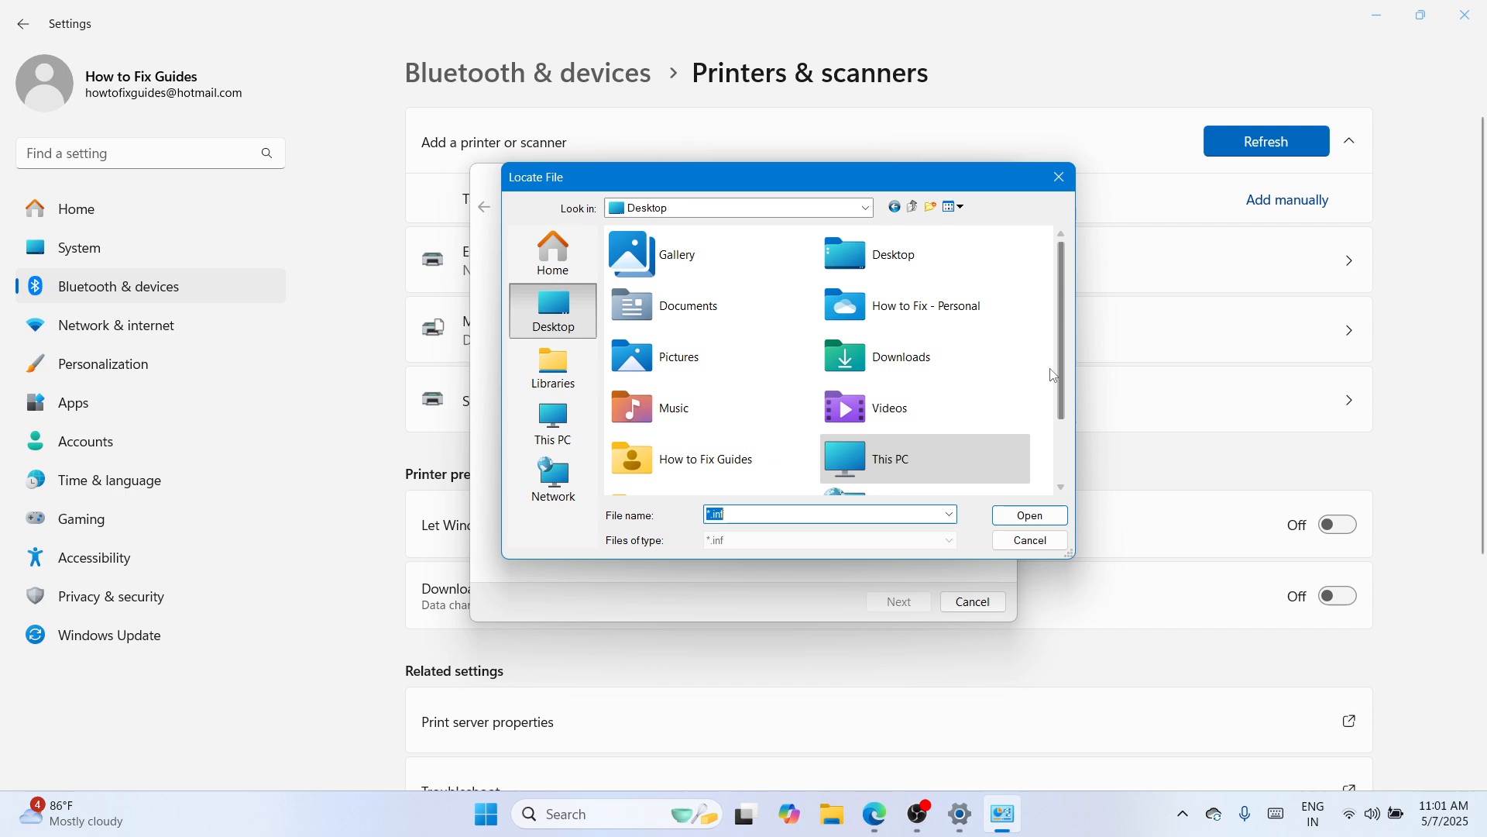
left_click_drag(1059, 372, 1070, 454)
left_click(753, 477)
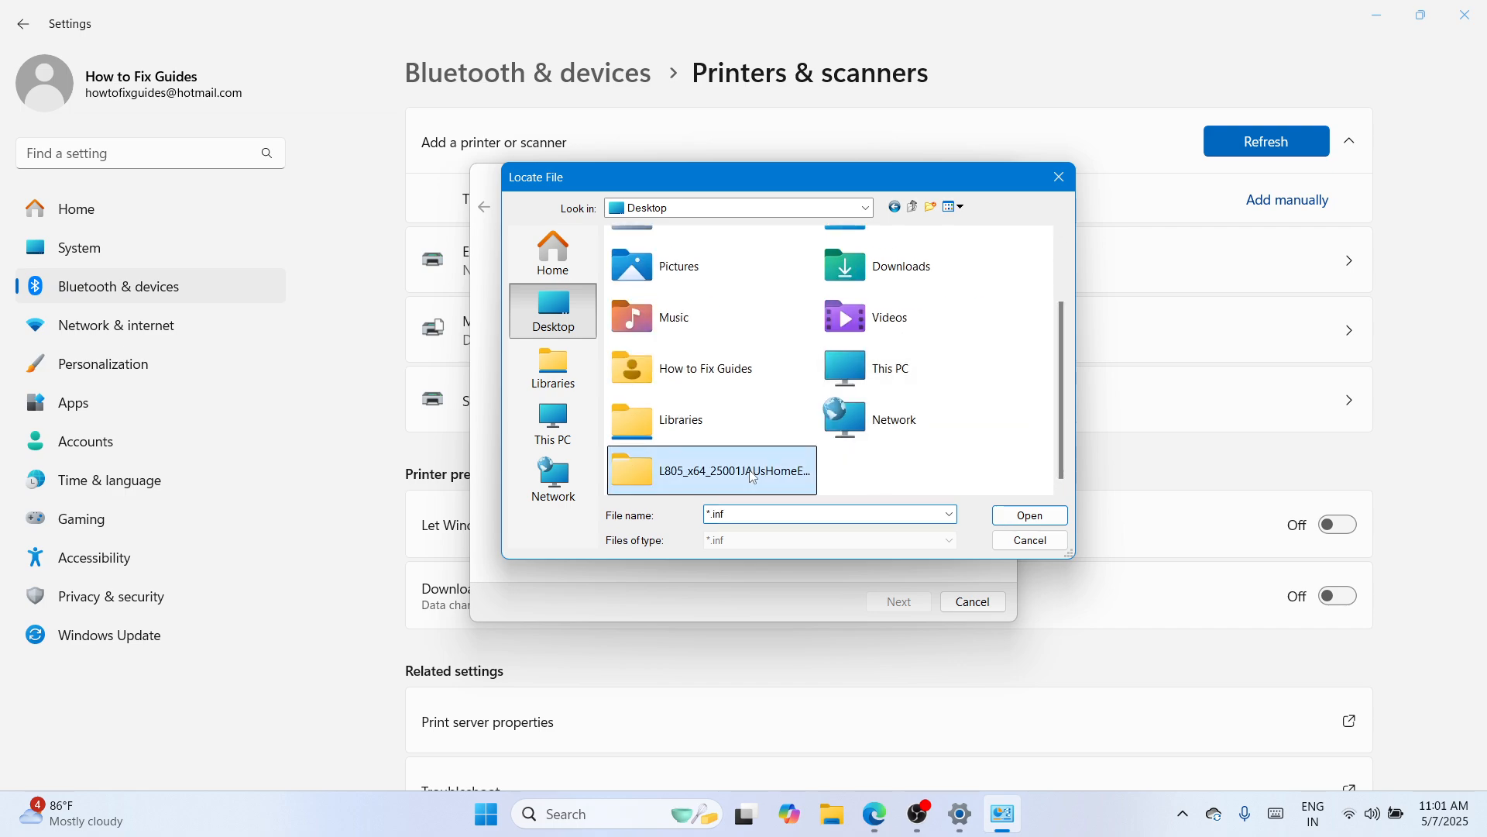
double_click(698, 472)
double_click(790, 255)
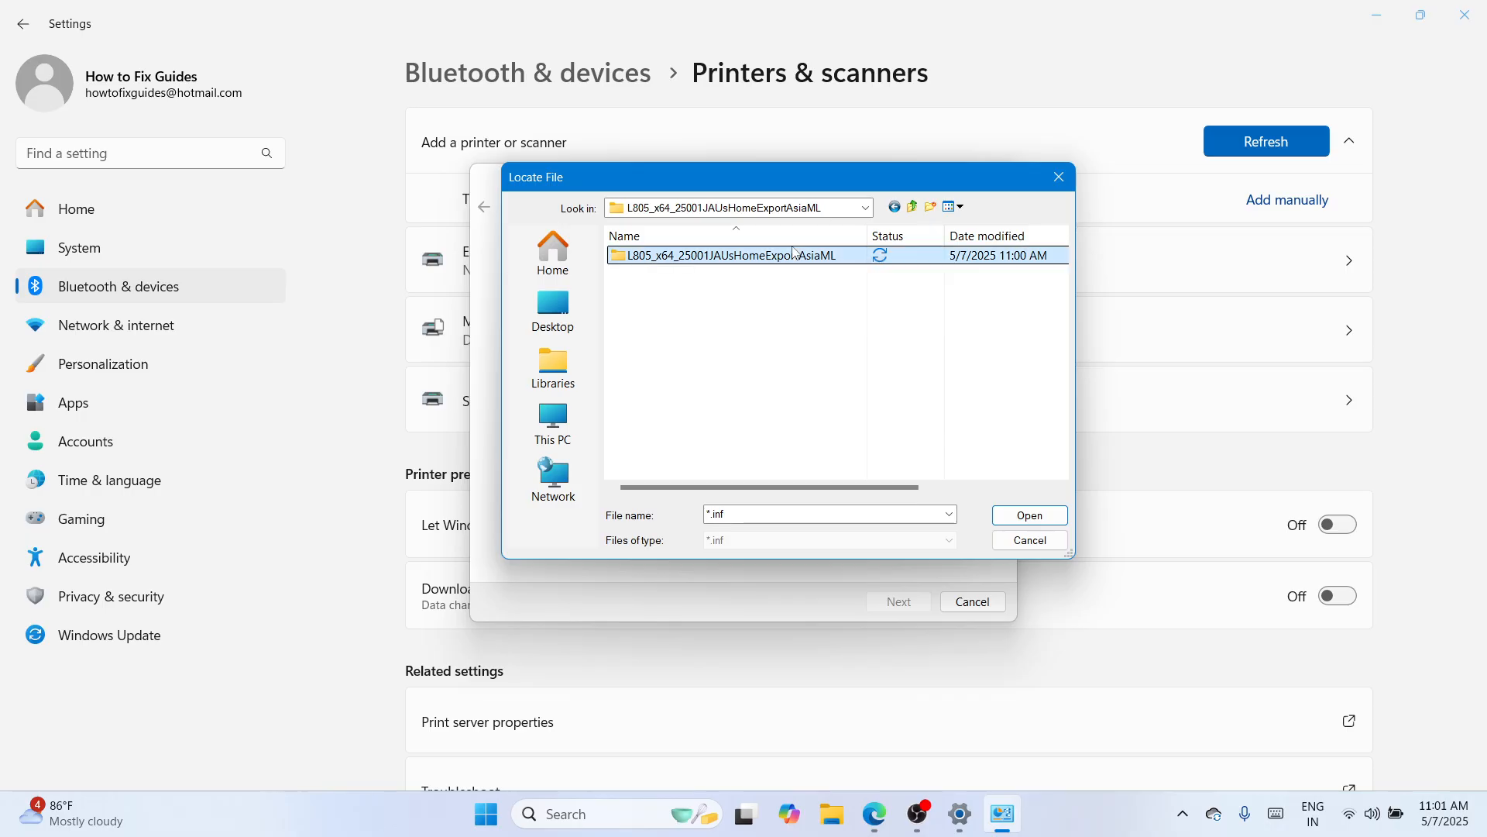
double_click(778, 255)
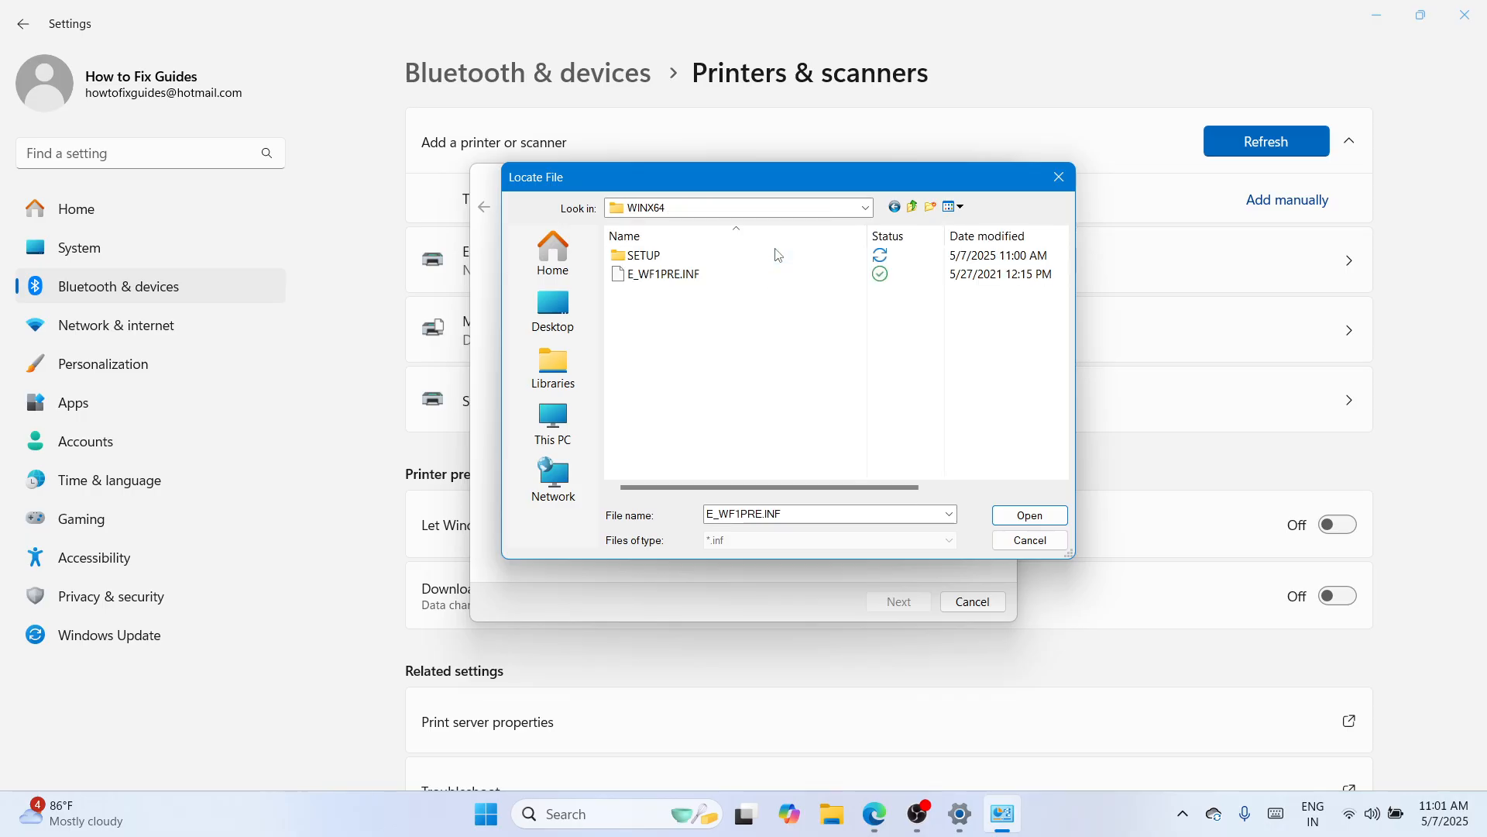
left_click(721, 277)
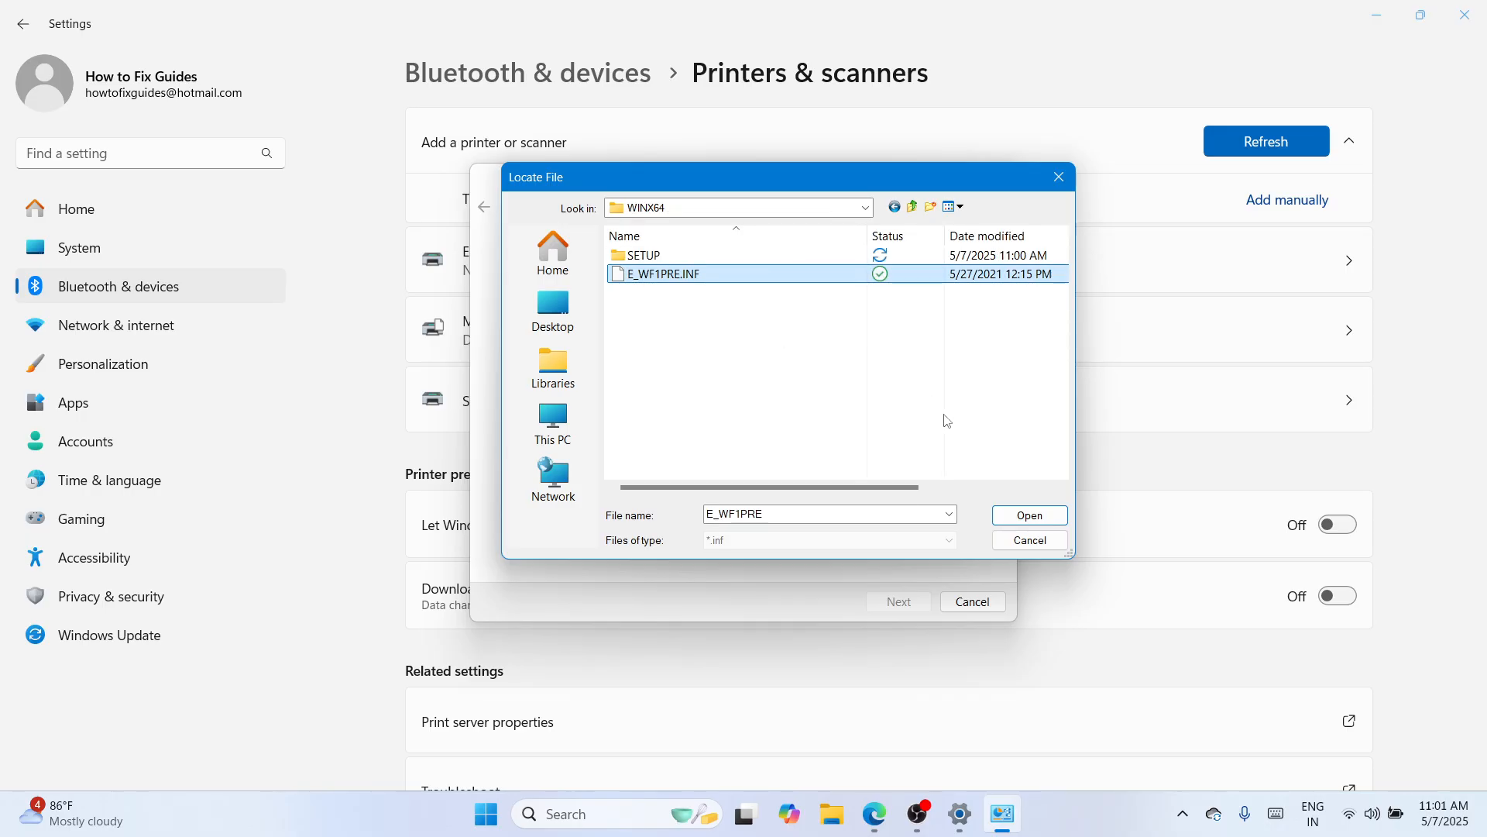
left_click(1013, 517)
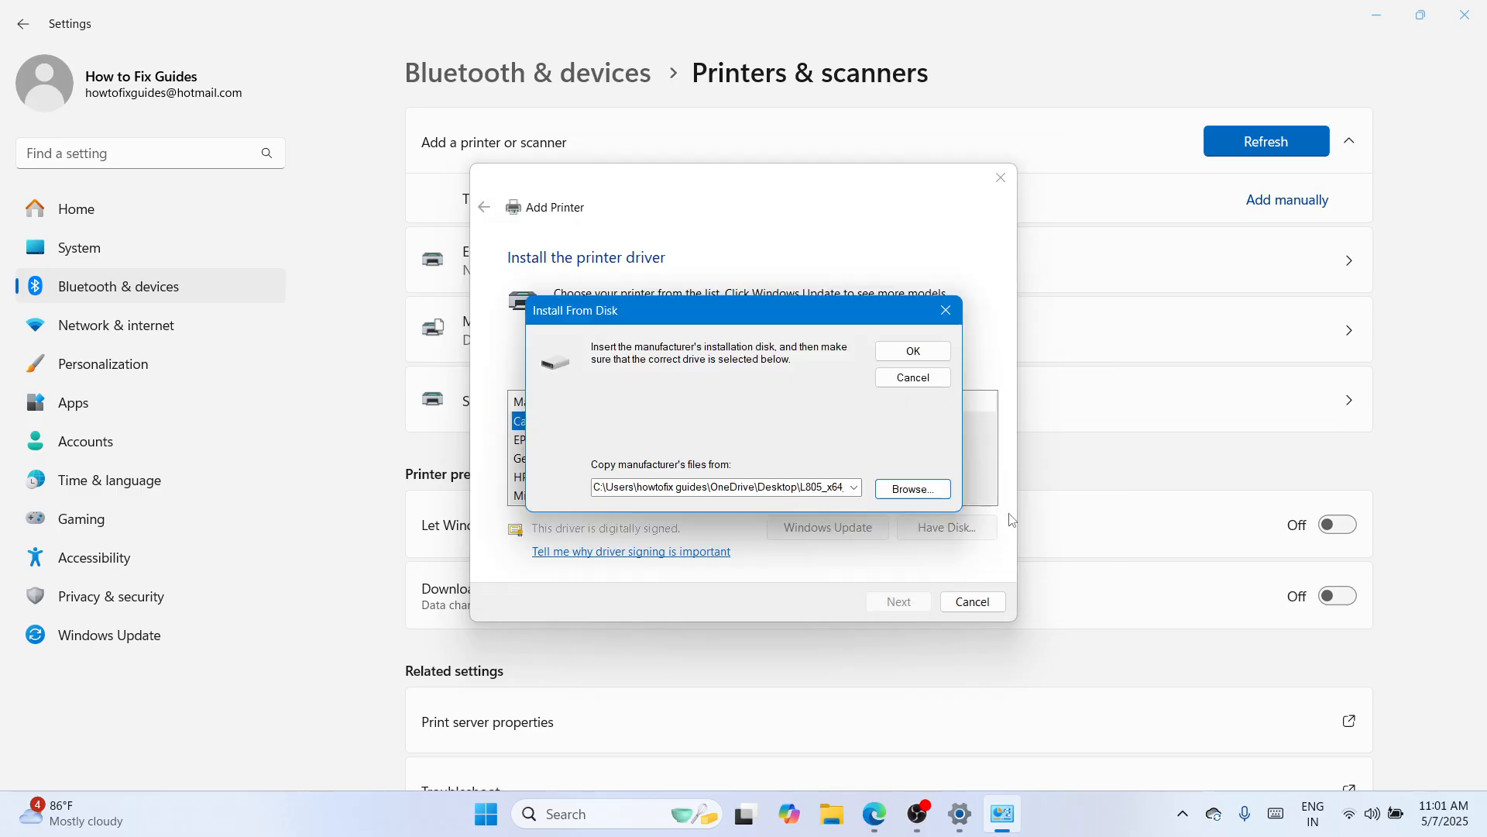
left_click(912, 359)
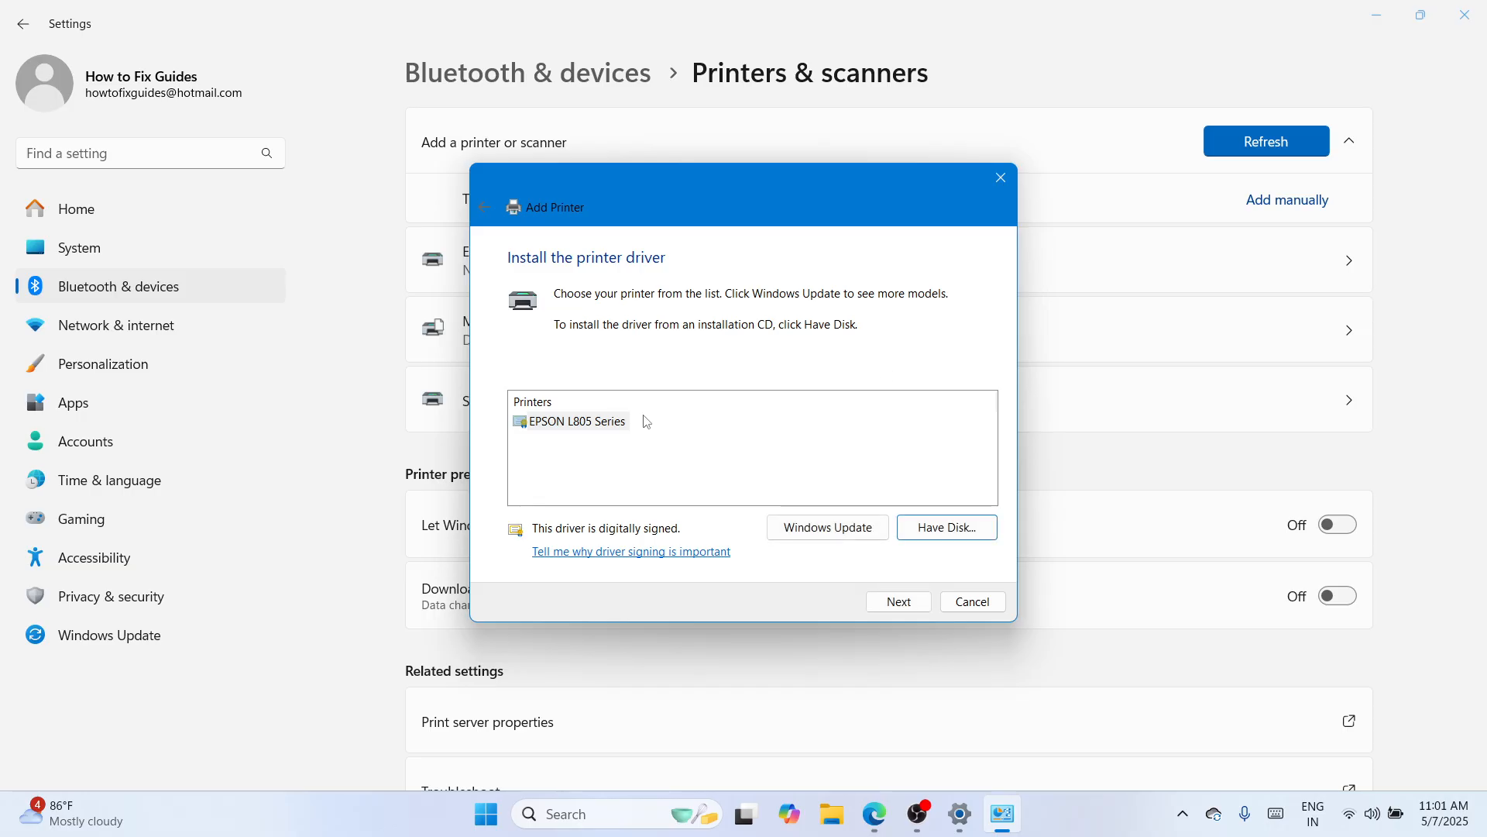
Select EPSON L805 Series as the printer model and install its driver
left_click(595, 422)
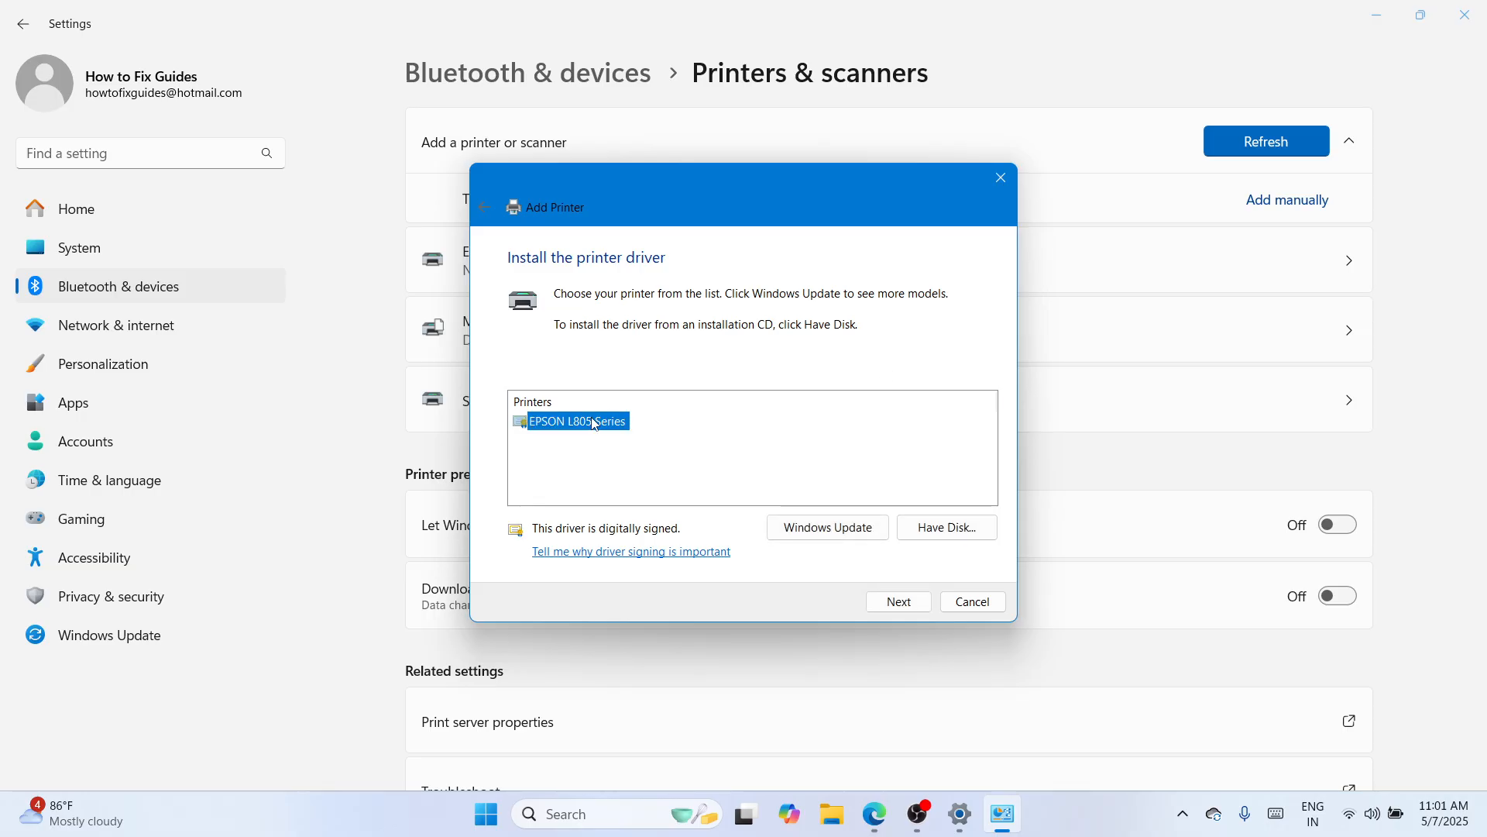
left_click(911, 604)
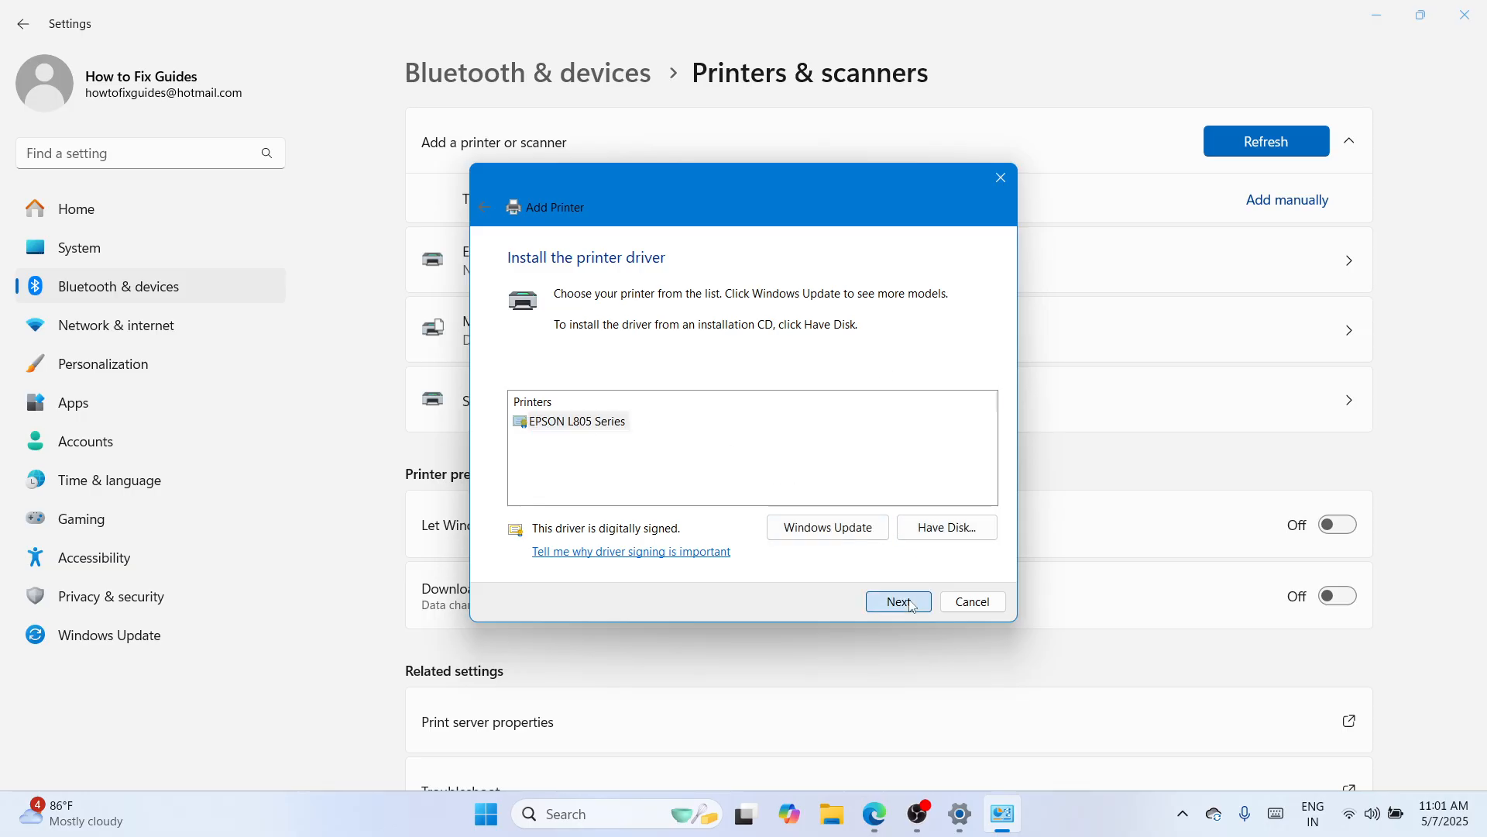
left_click(906, 605)
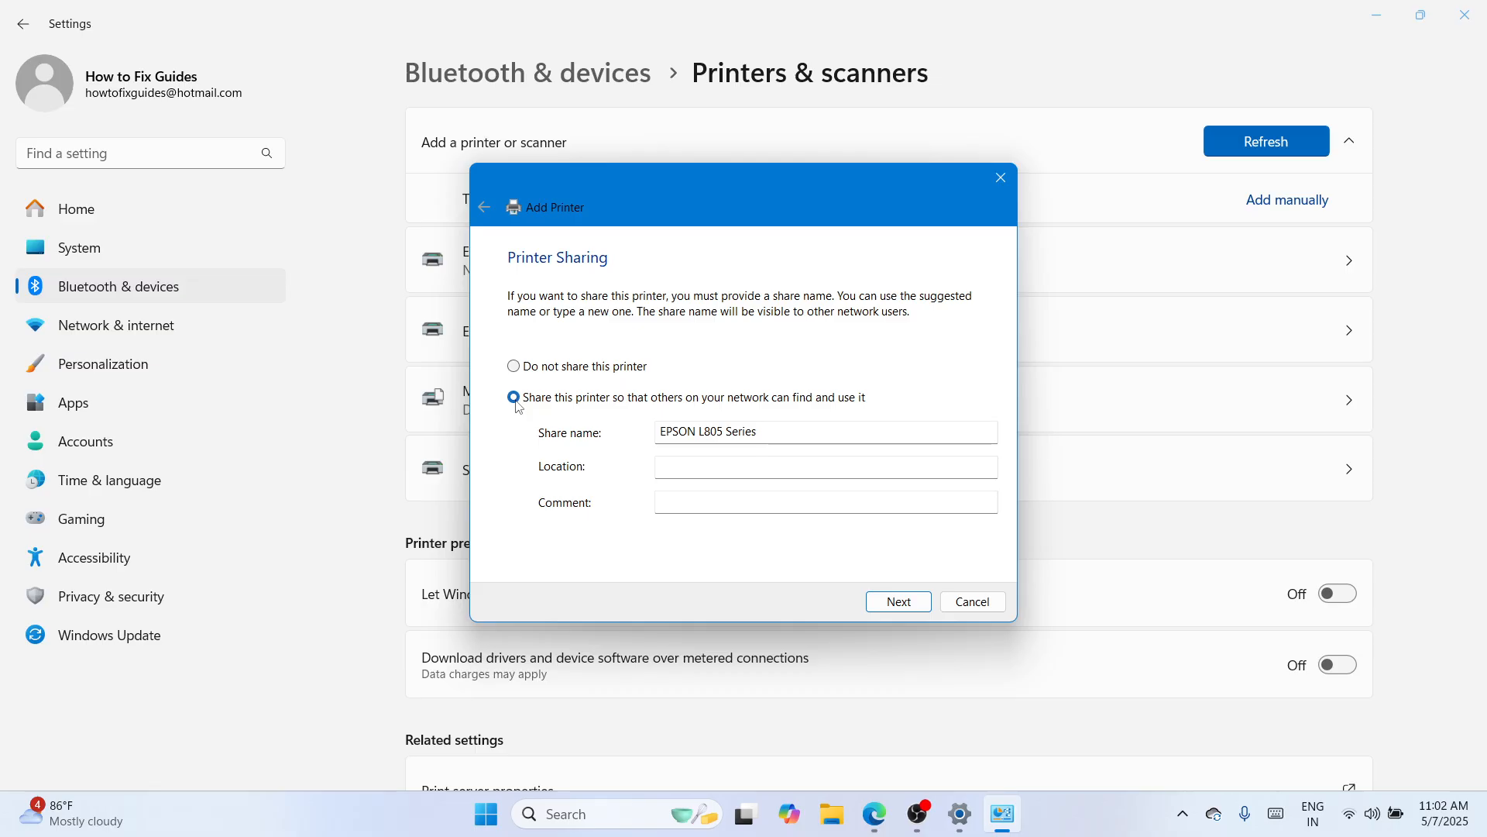
Share the printer on the network as EPSON L805 Series, finish adding it and close Settings
left_click(517, 397)
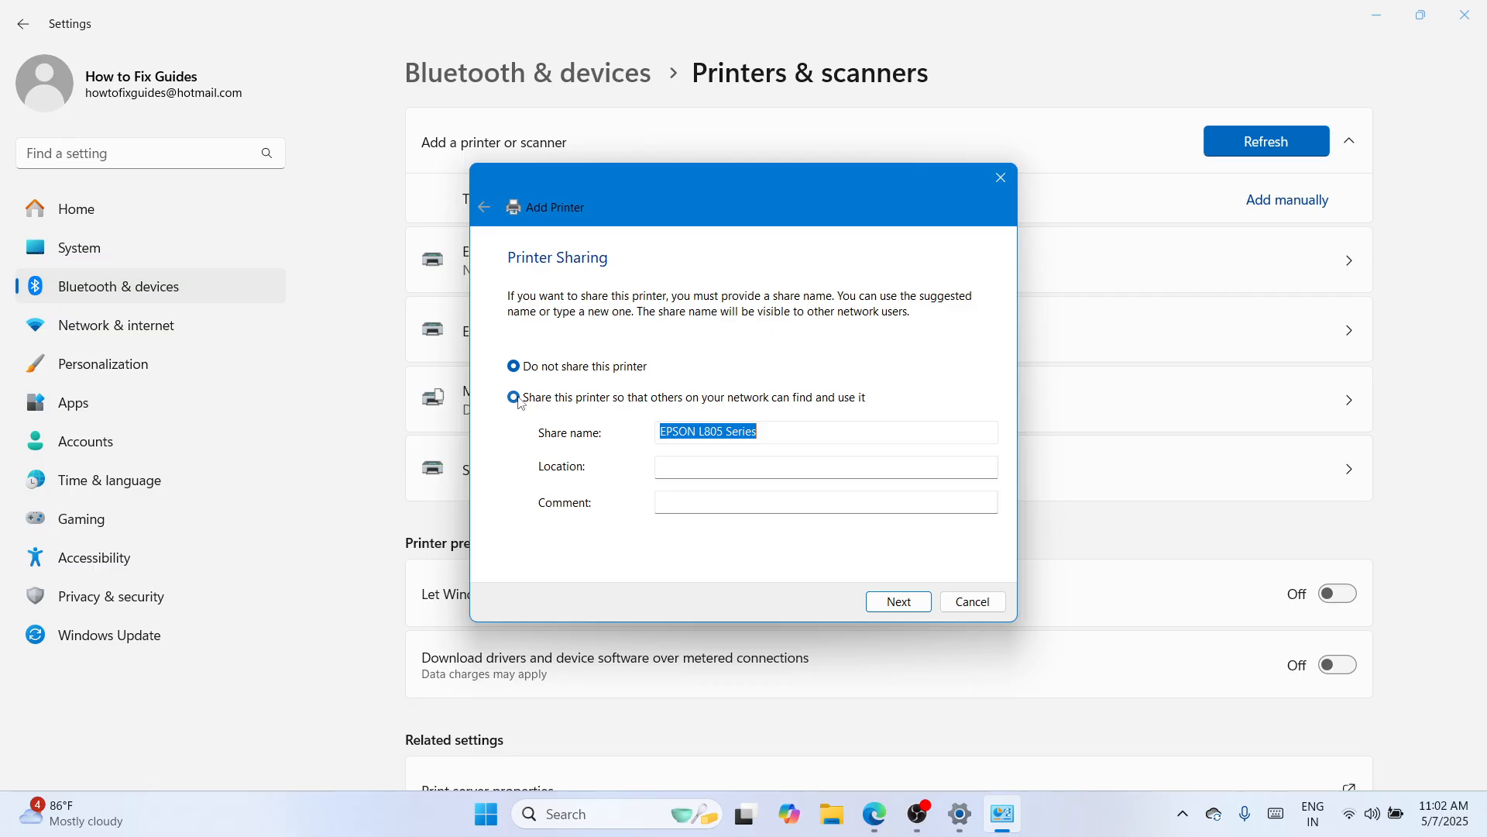
left_click(518, 398)
left_click(899, 602)
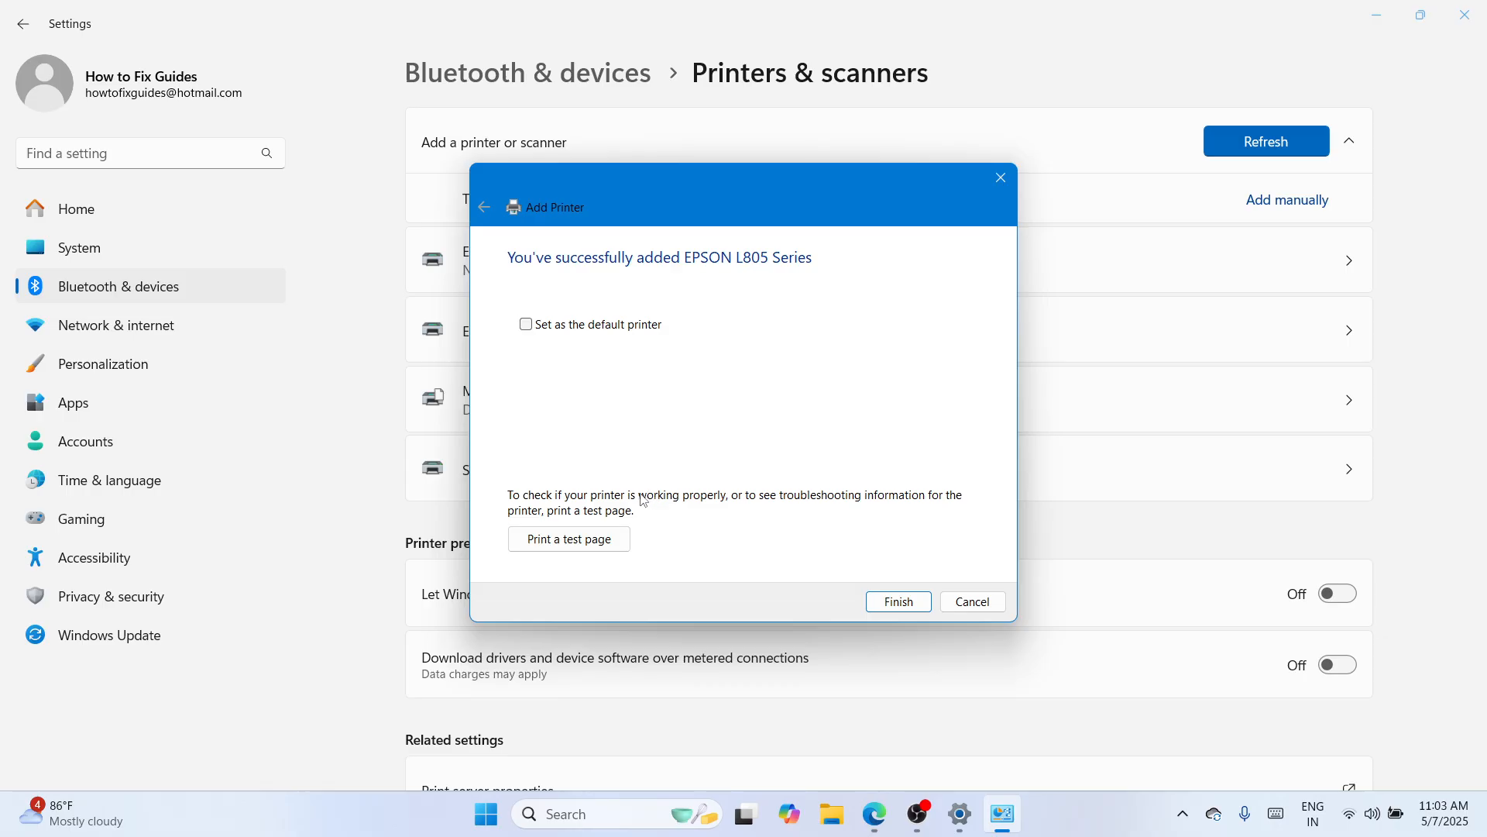
left_click(905, 606)
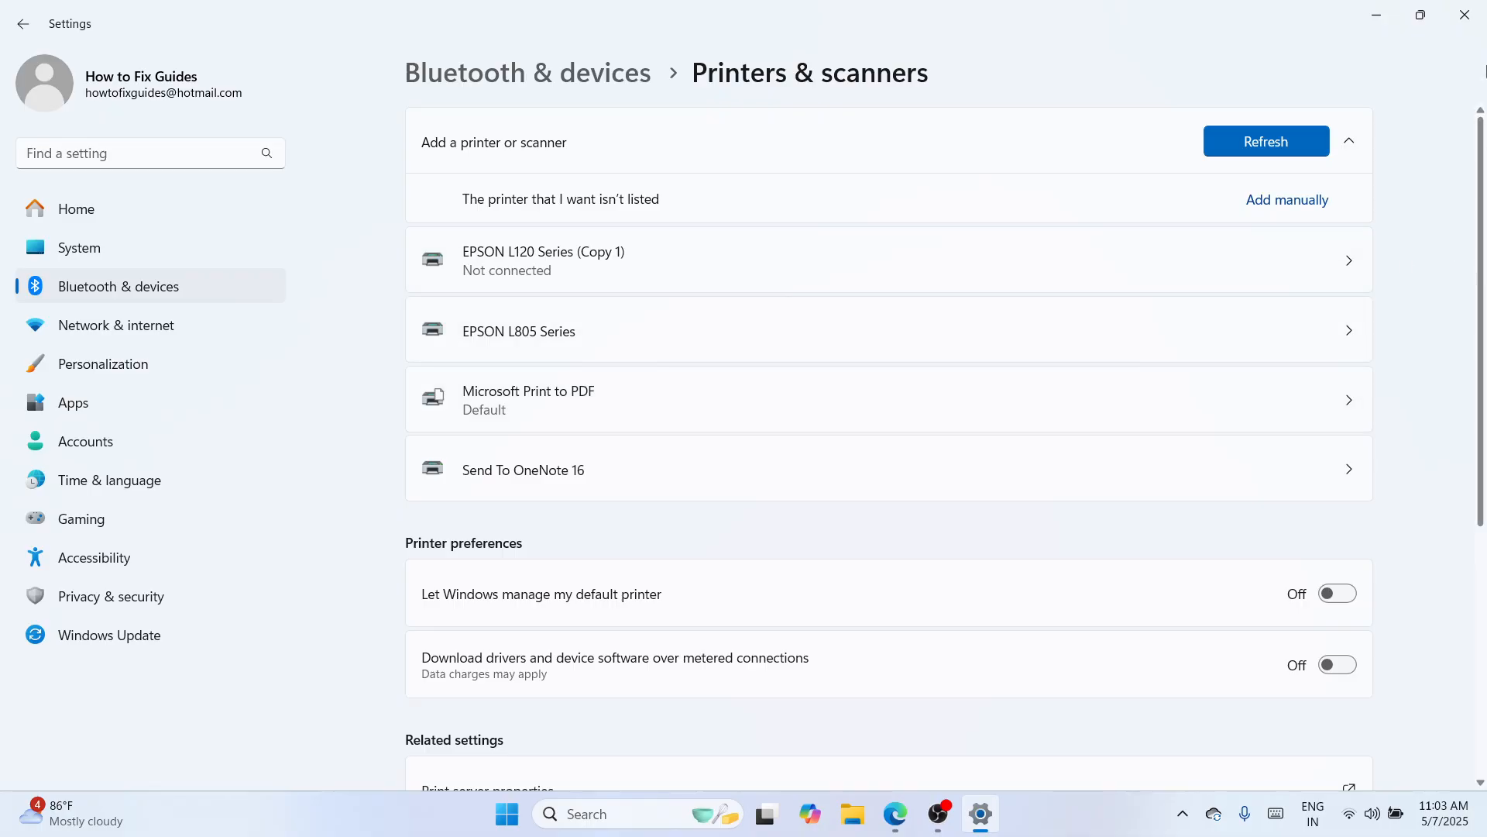
left_click(1465, 15)
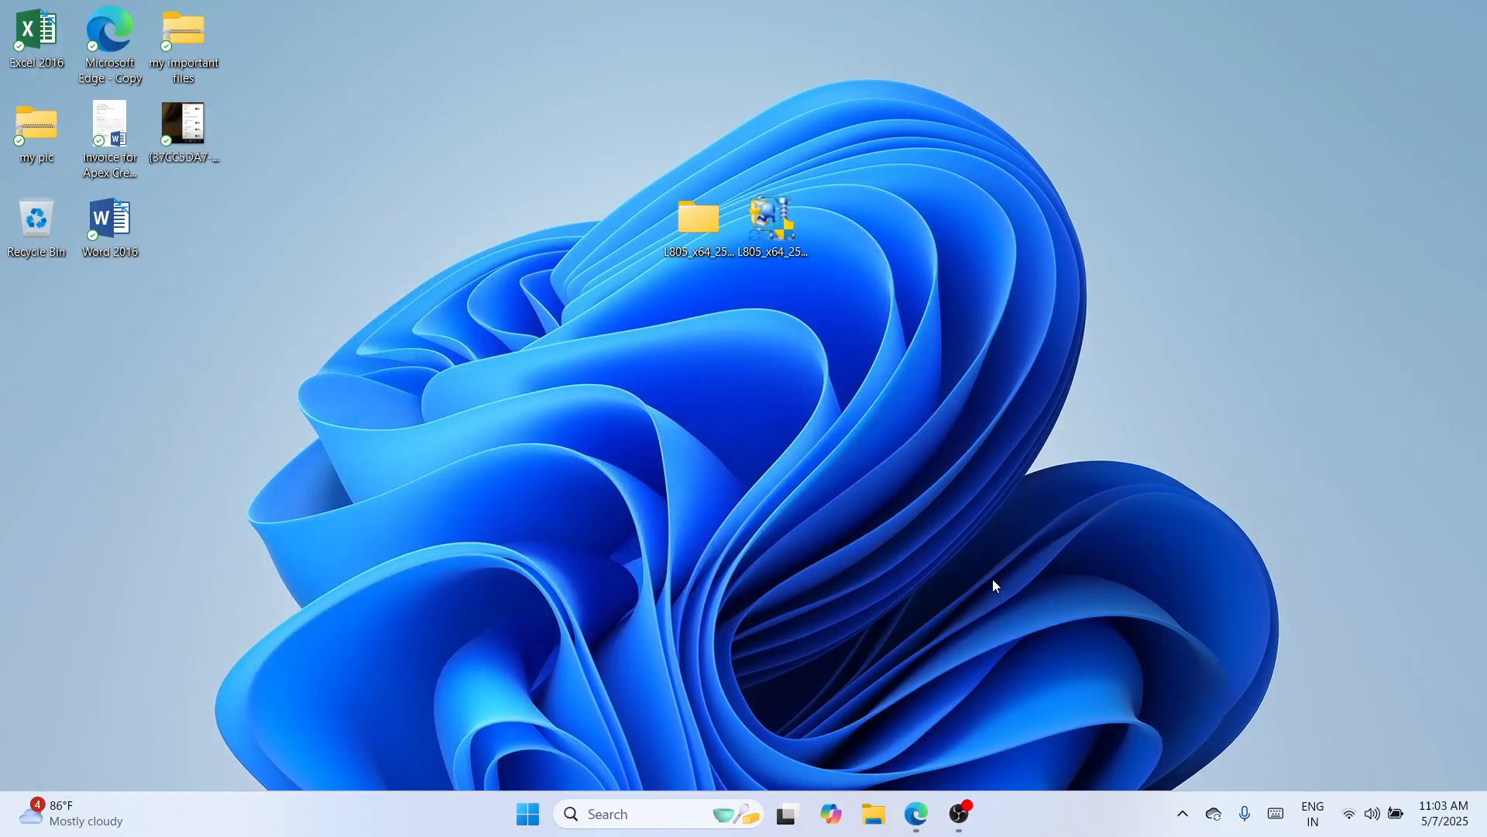